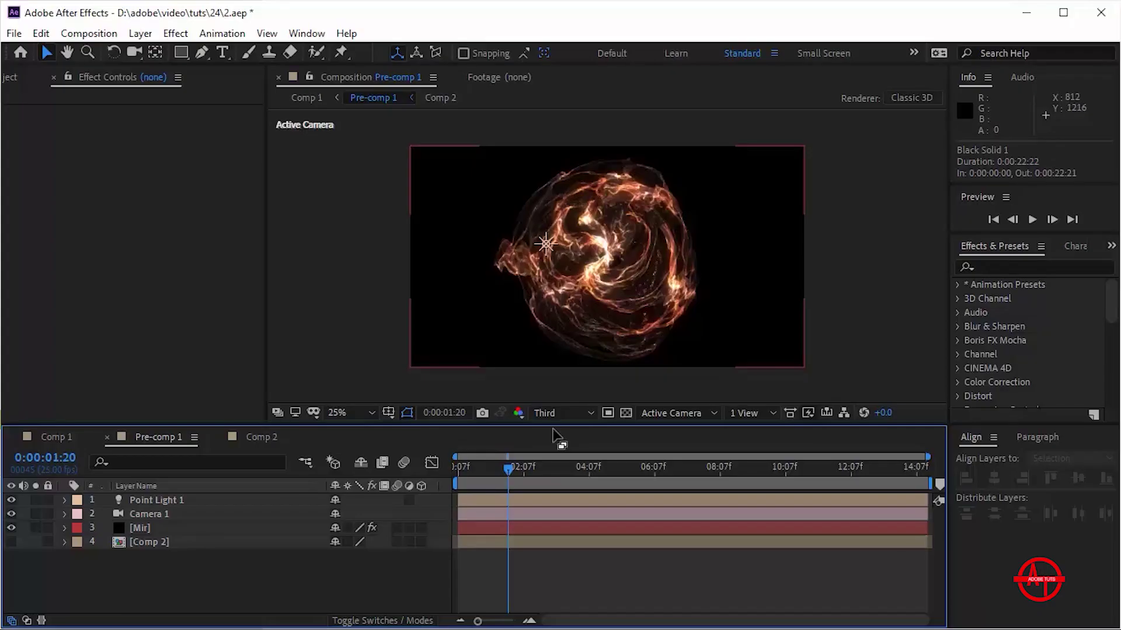
Start a new composition sized 1920×1080 with a 10-second duration.
click(100, 32)
click(113, 51)
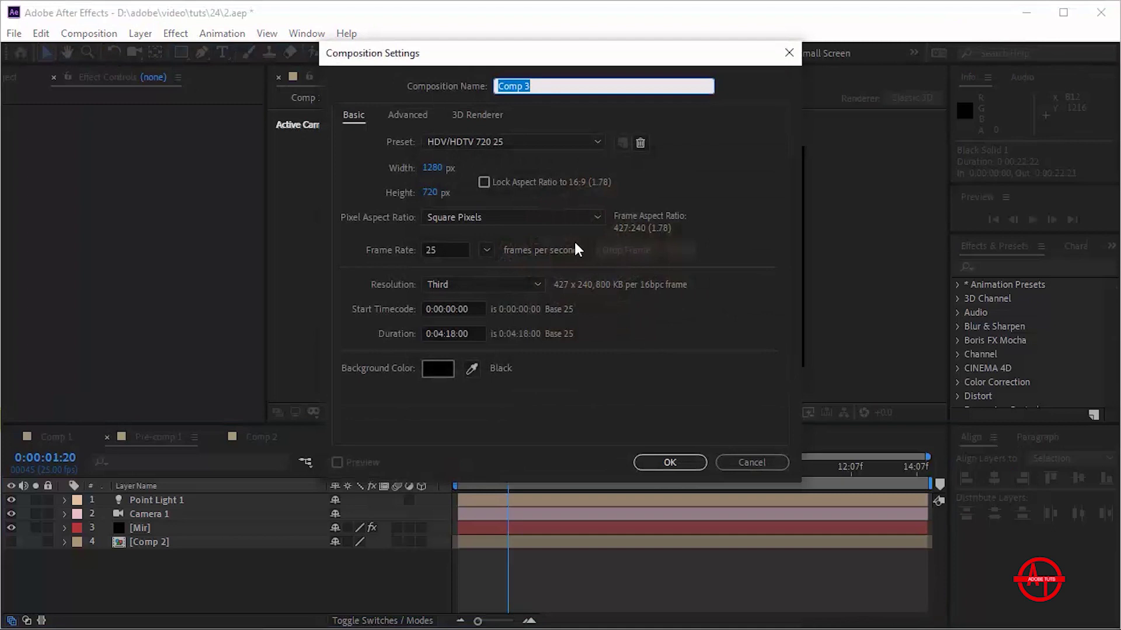
click(431, 168)
text(1920)
key(Tab)
text(1080)
key(Tab)
key(Tab)
key(Tab)
key(Tab)
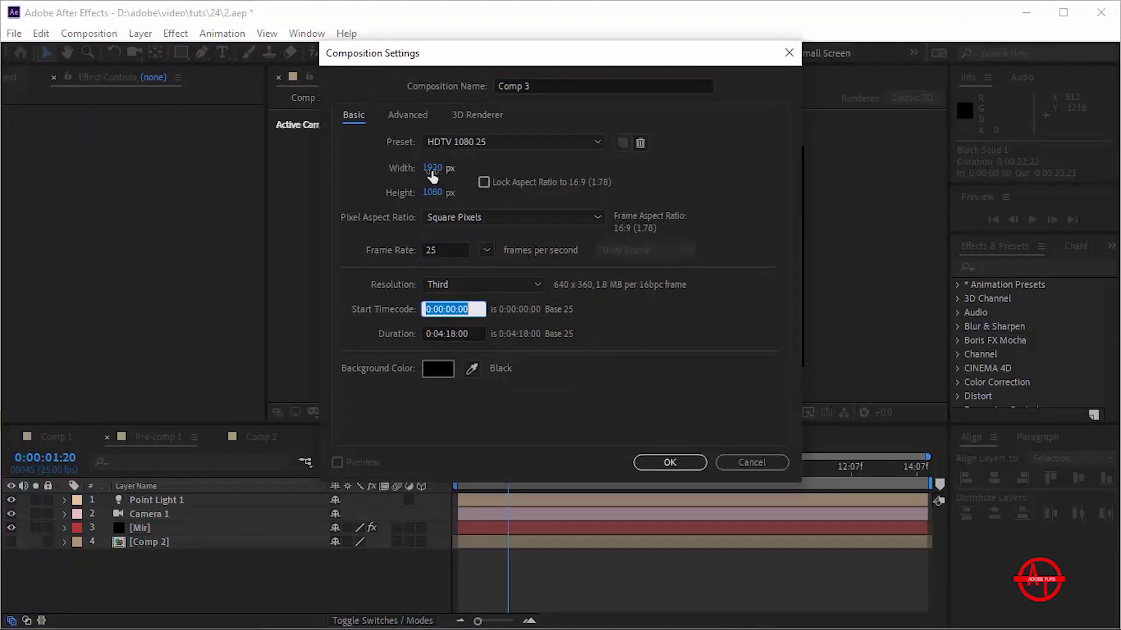
key(Tab)
text(0:)
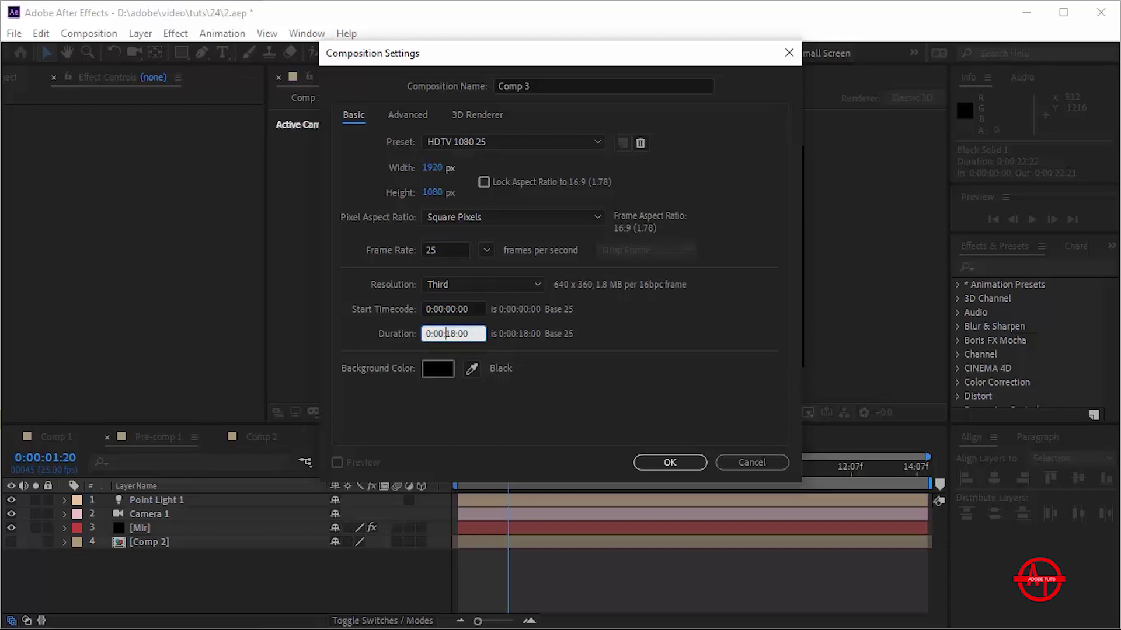
text(10)
Name the composition Final and create it.
click(581, 86)
key(BackSpace)
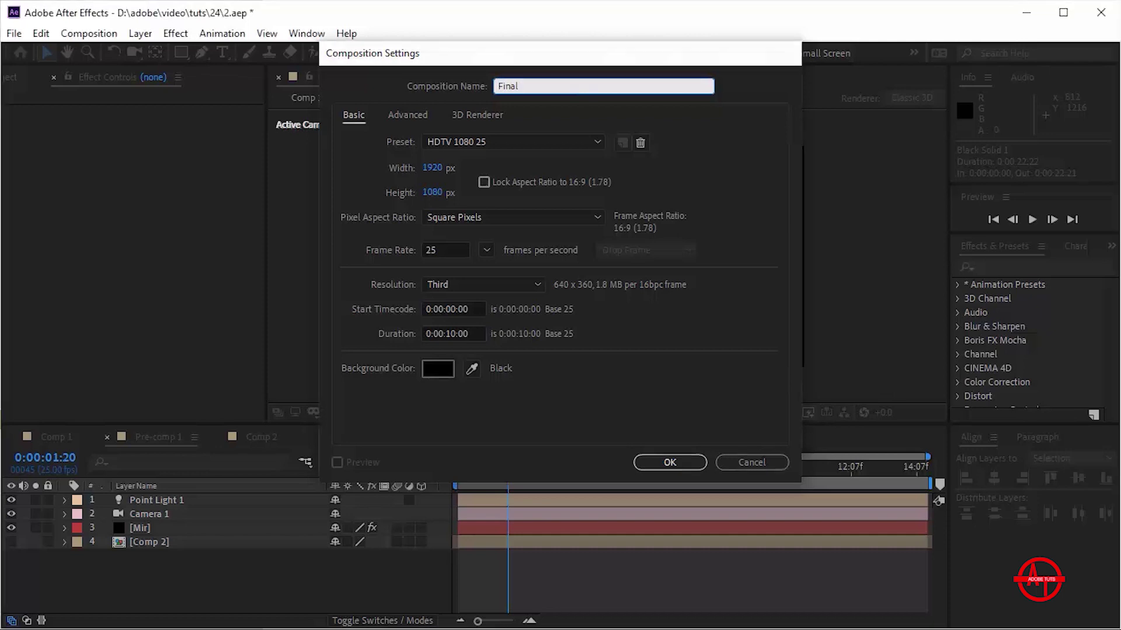
key(Return)
right_click(327, 556)
Add a new solid layer named Texture to the Final comp.
mouse_move(450, 380)
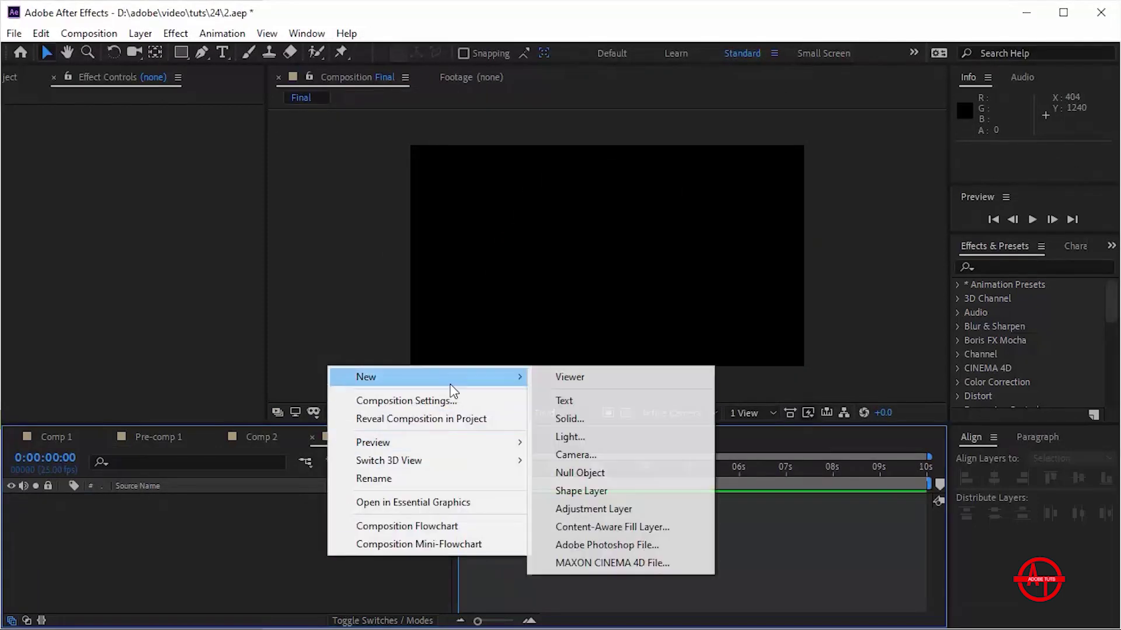
click(600, 419)
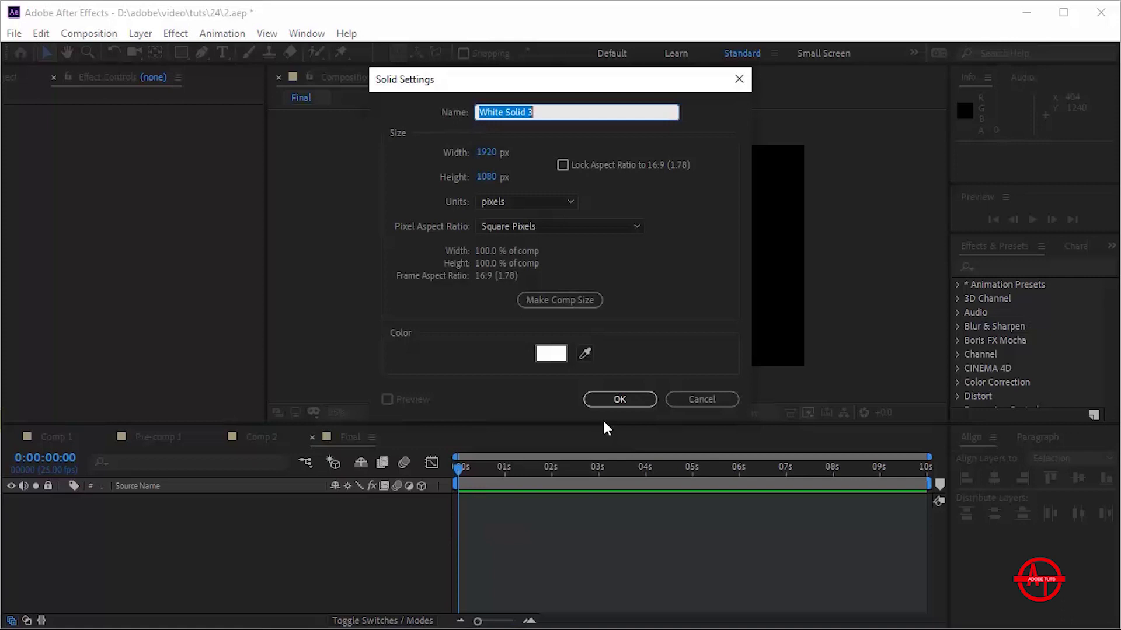
text(Texture)
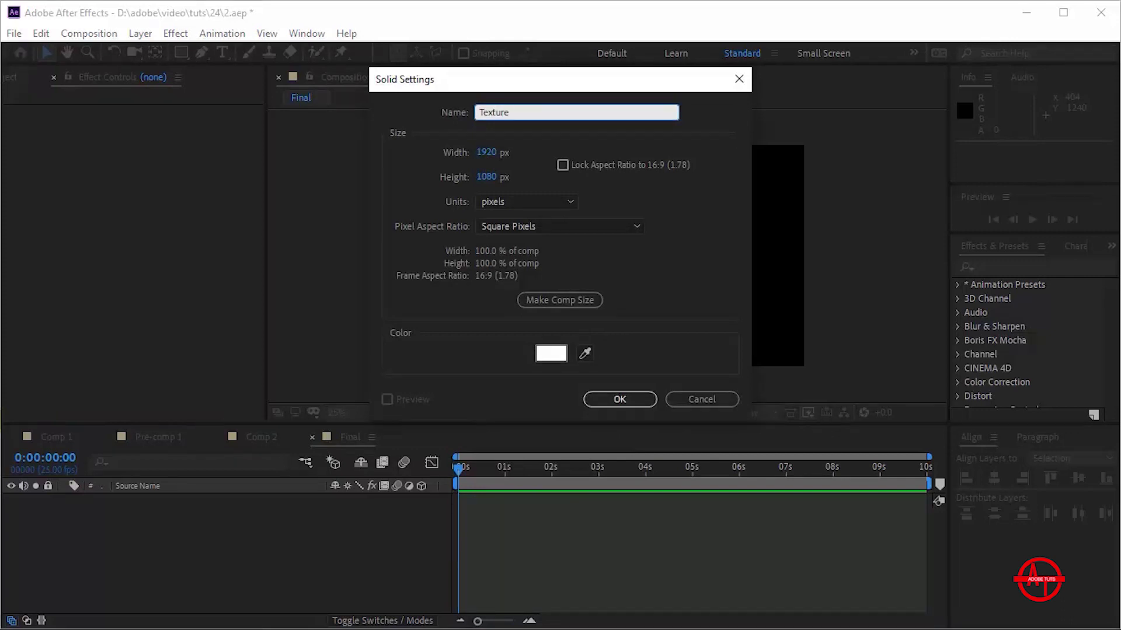
key(Return)
click(314, 548)
Apply Gradient Ramp to Texture, running from the left edge to the right edge.
click(1018, 269)
text(gradi)
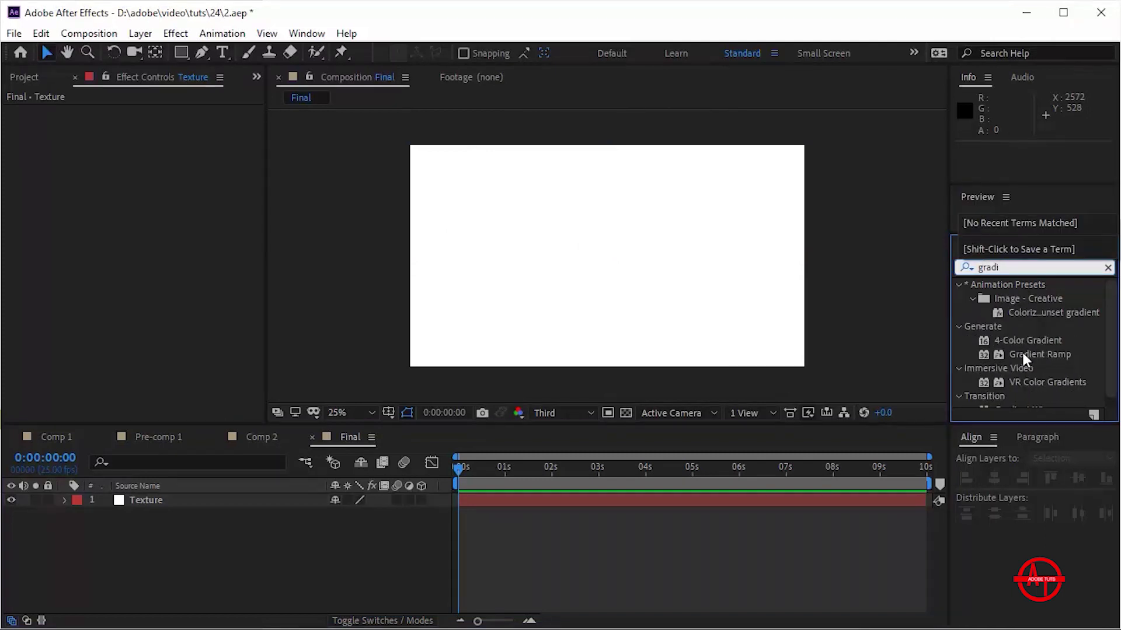
drag(1023, 355, 651, 300)
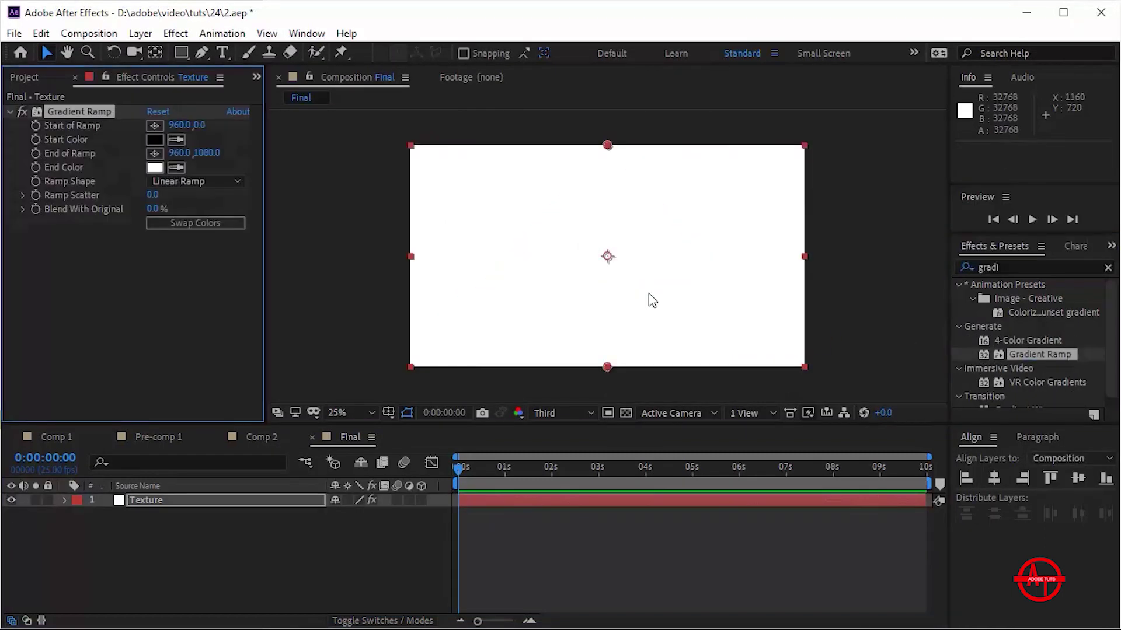
drag(607, 145, 411, 257)
drag(603, 367, 801, 258)
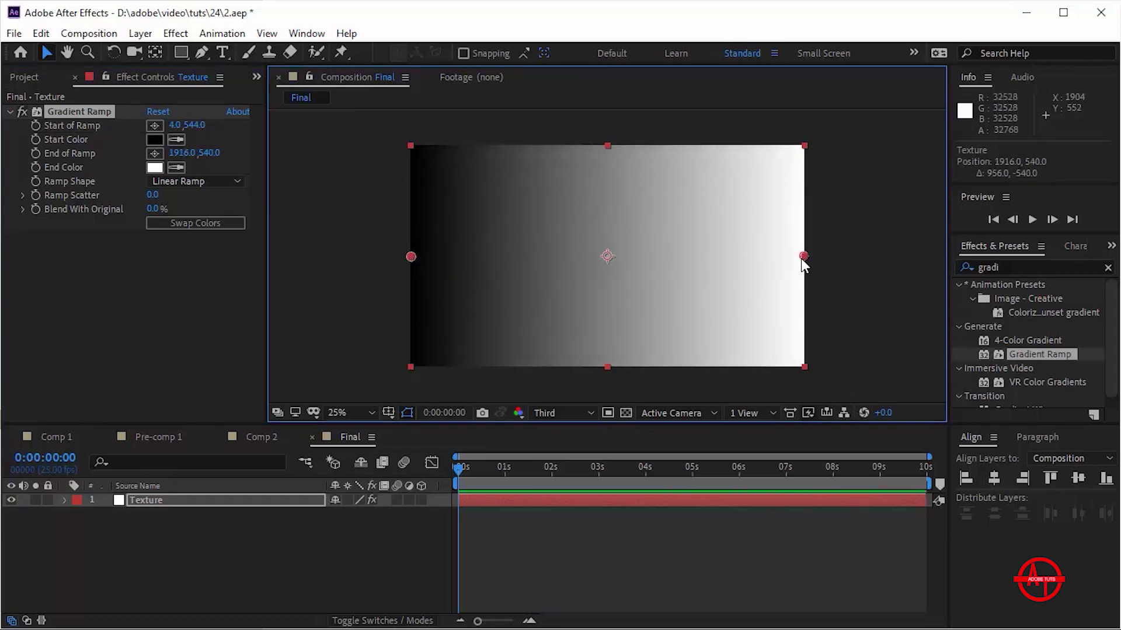
click(257, 358)
Apply Colorama to Texture and set its Output Cycle preset palette to Copper.
double_click(1042, 268)
text(colora)
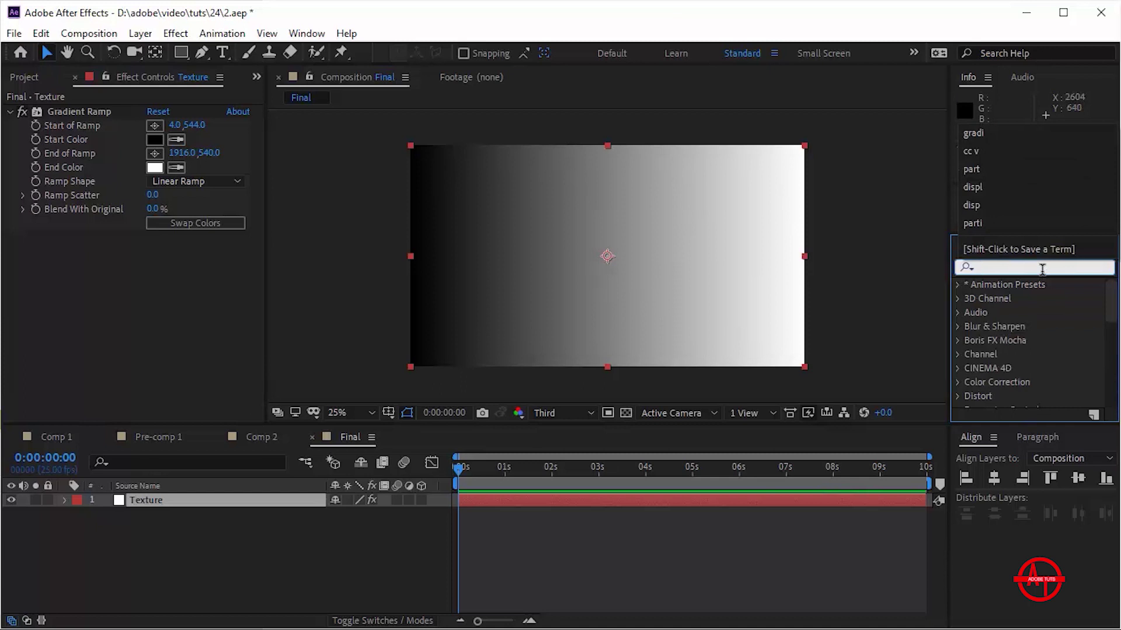
double_click(1012, 298)
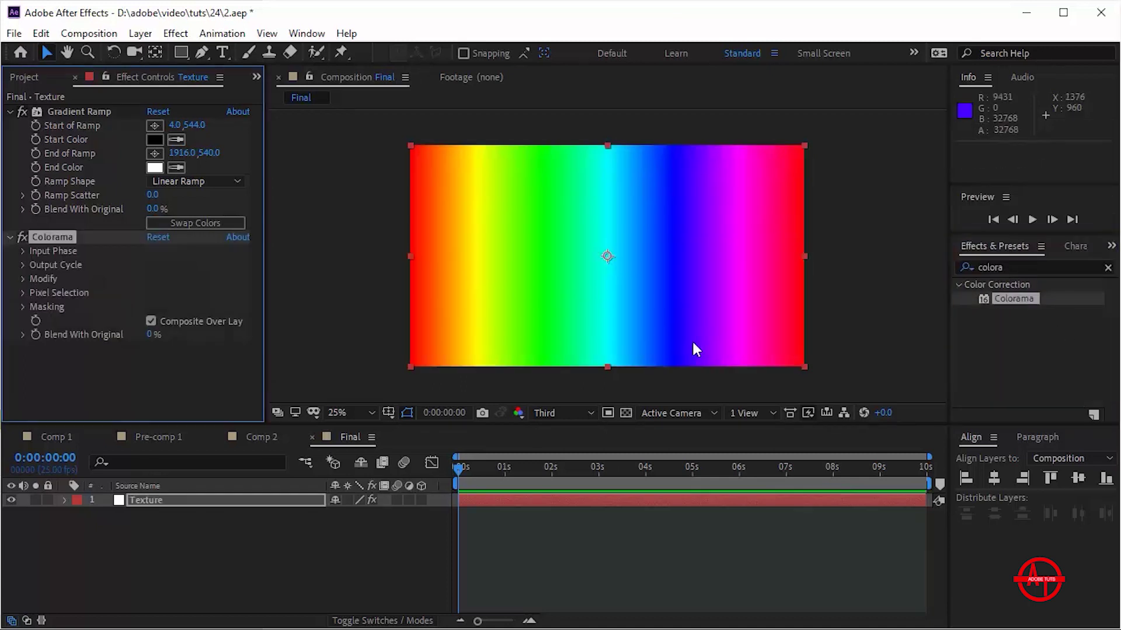
click(24, 266)
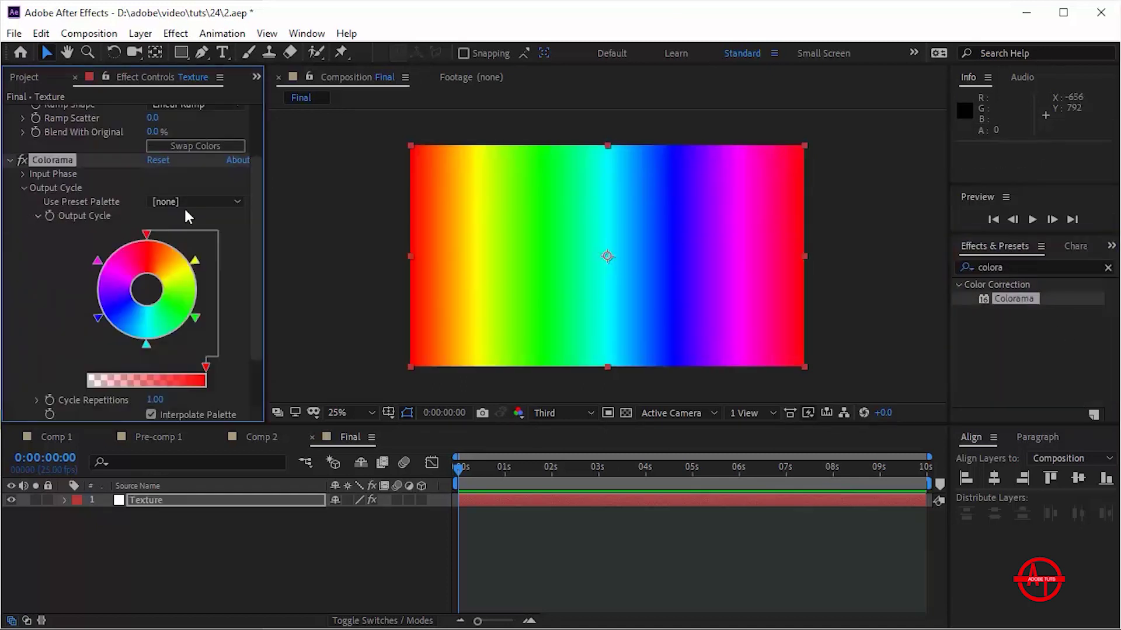
click(181, 204)
click(246, 312)
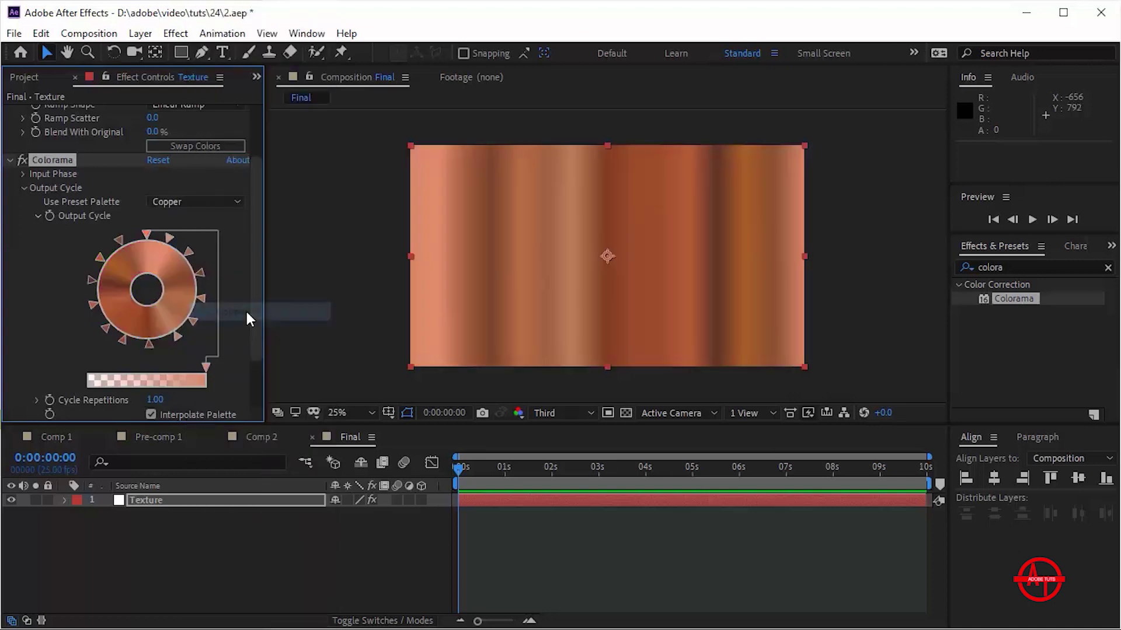
right_click(136, 570)
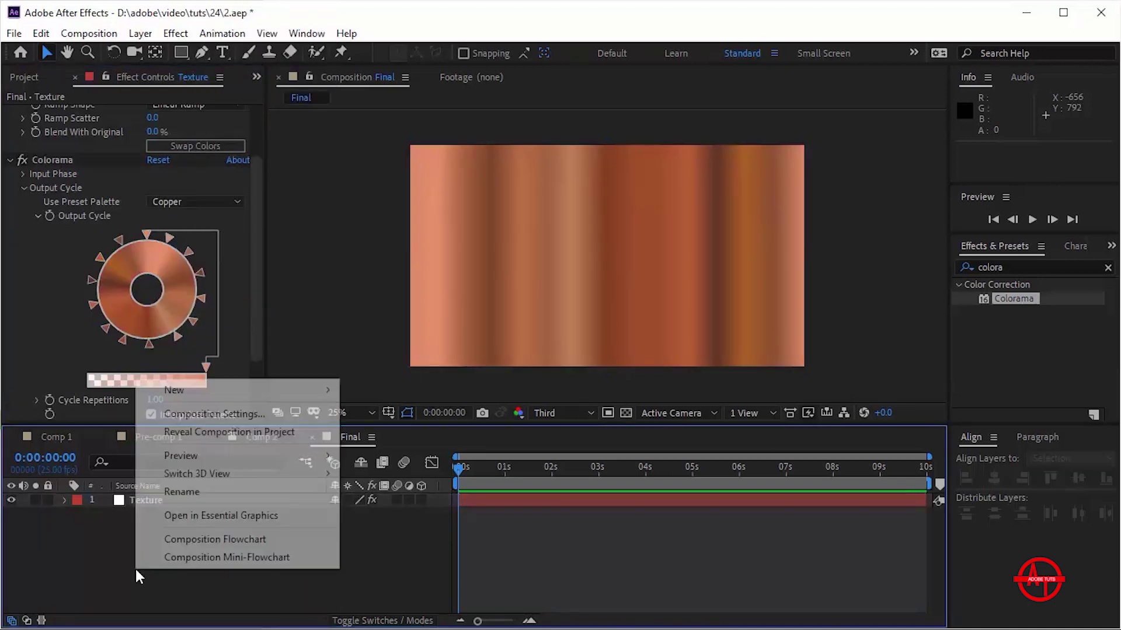
Add a new solid layer named Mir above Texture.
mouse_move(244, 402)
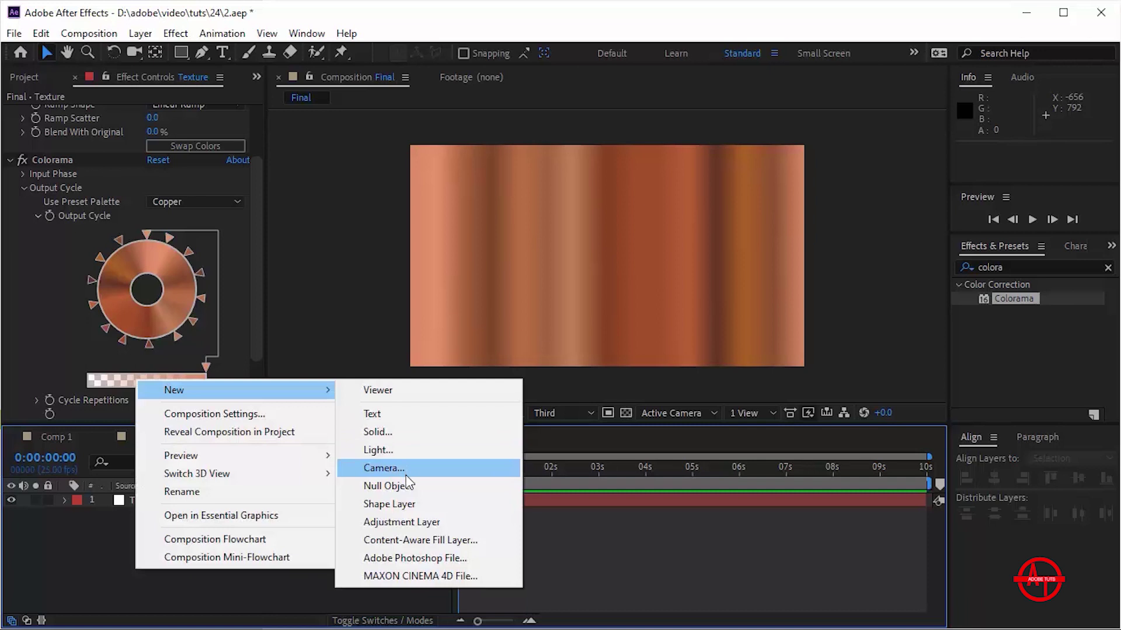
click(401, 432)
text(Mir)
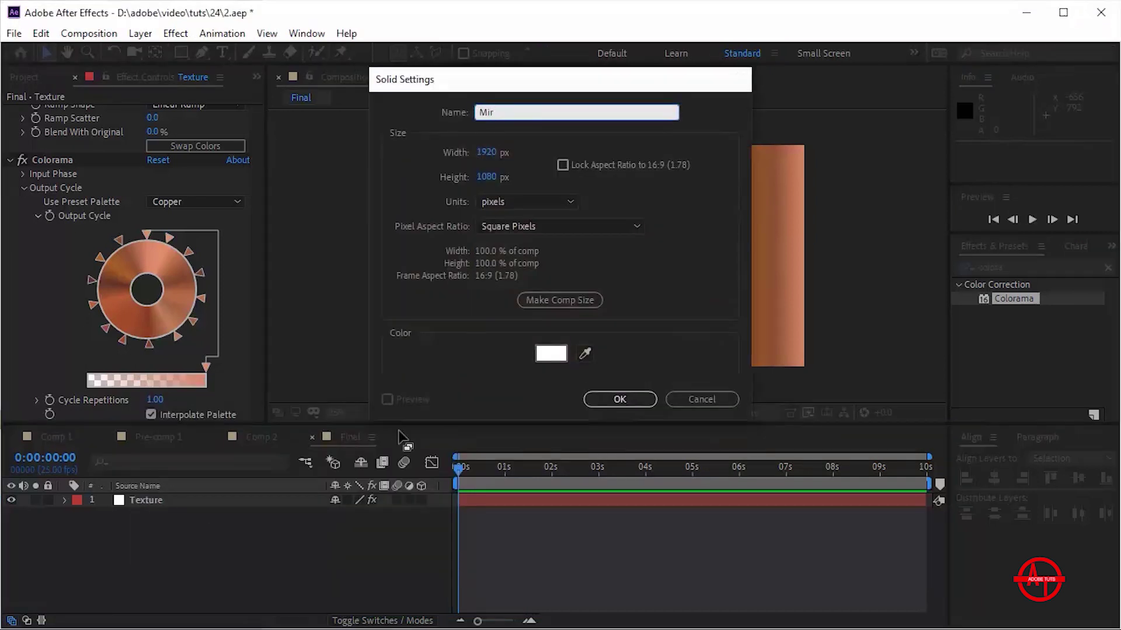
key(Return)
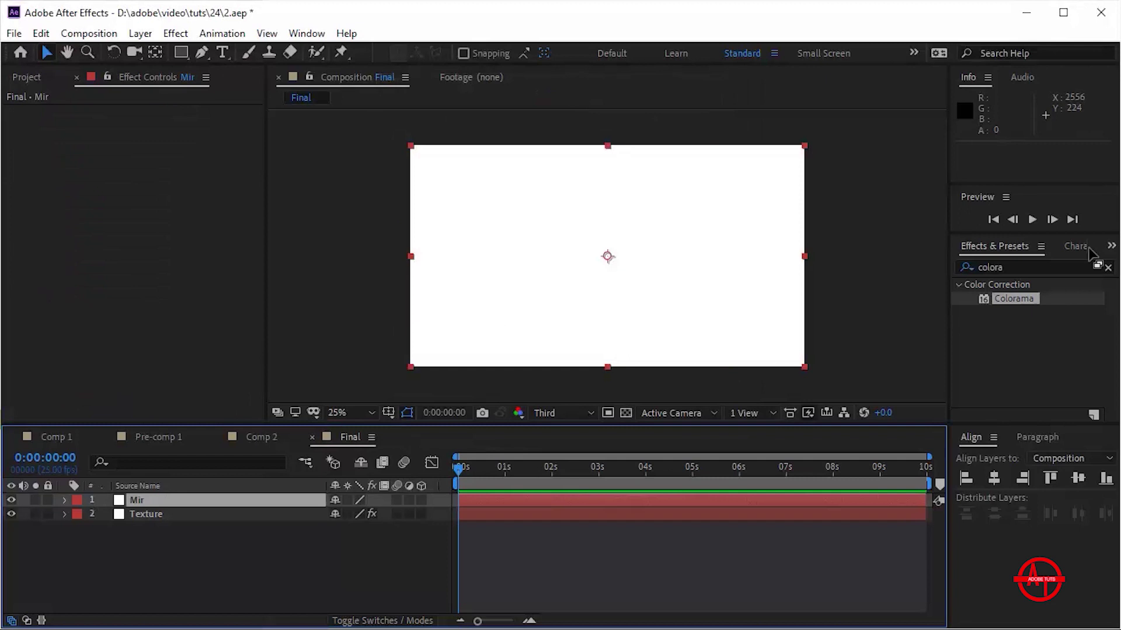
Apply the RG Trapcode Mir effect to the Mir layer.
right_click(184, 195)
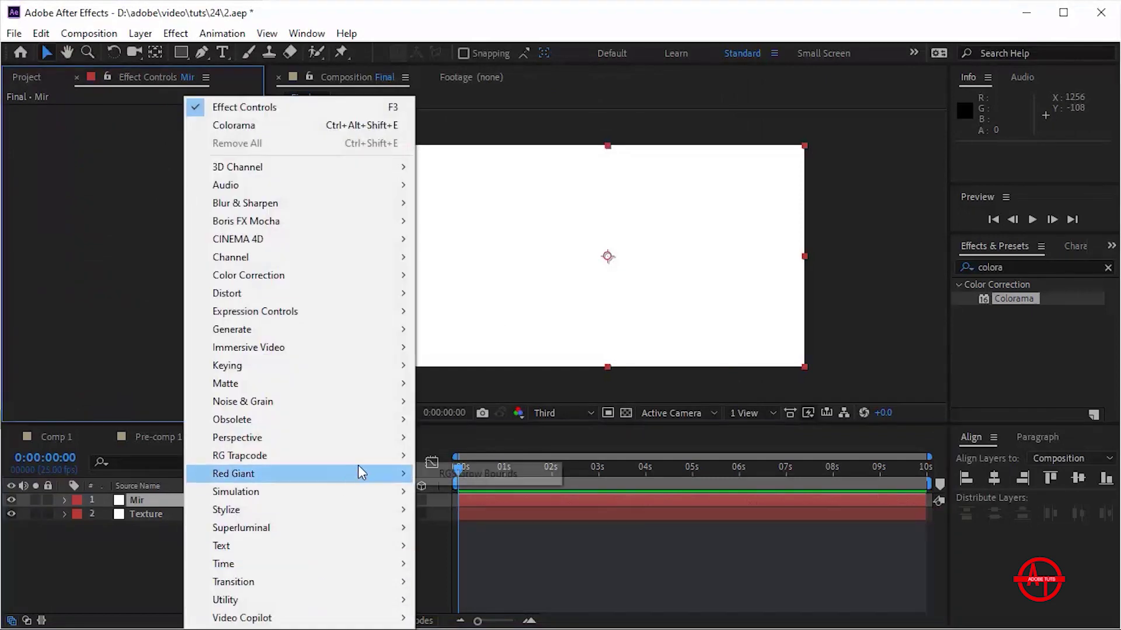
mouse_move(376, 455)
click(469, 367)
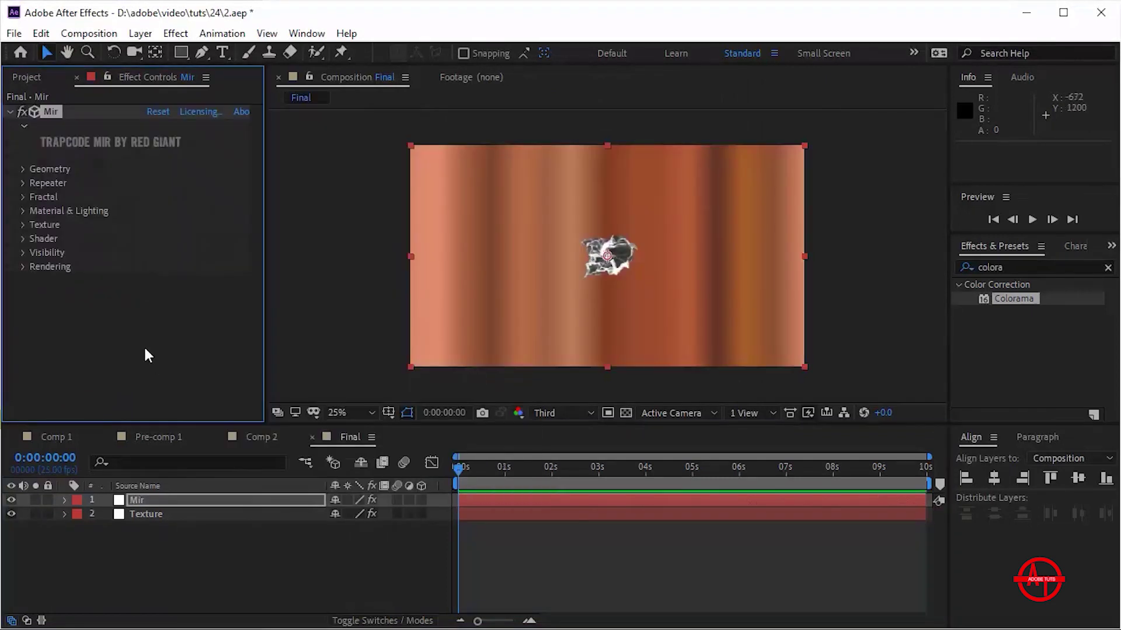
Hide the Texture layer for a black background and move the time to about 1:18.
click(559, 467)
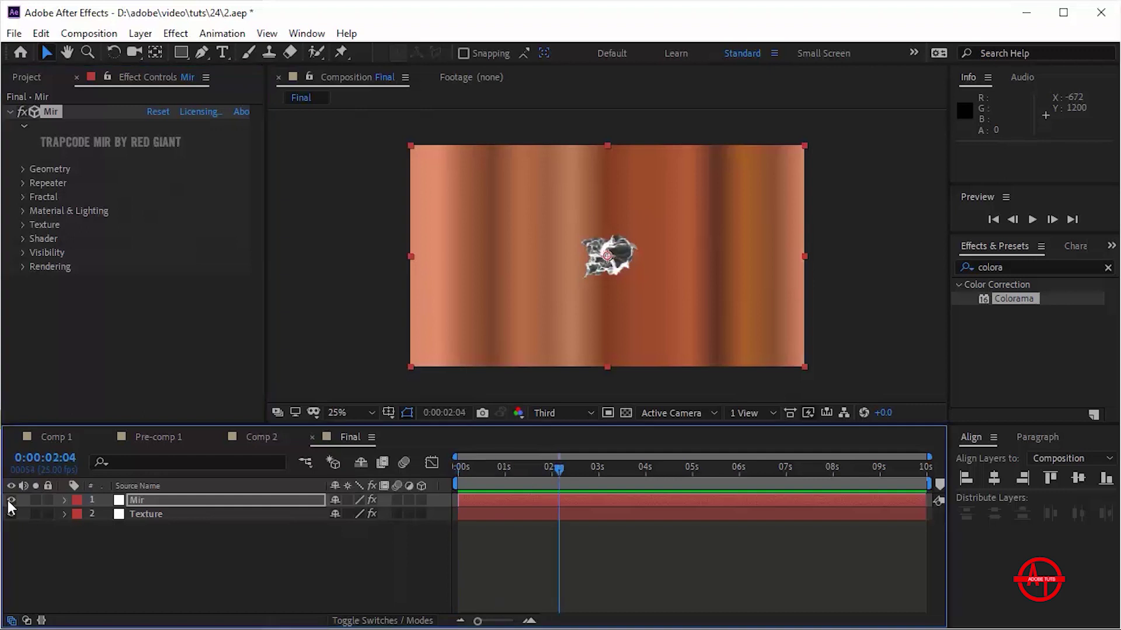
click(12, 514)
click(538, 468)
drag(537, 471, 535, 470)
Set Mir's texture layer to Texture, sampling it including its effects.
click(33, 225)
click(169, 238)
click(187, 296)
mouse_move(513, 468)
mouse_down()
mouse_move(579, 469)
mouse_move(519, 471)
mouse_move(532, 468)
mouse_up()
click(221, 238)
click(247, 292)
Show the comp preview at Full resolution and 100% magnification.
click(561, 412)
click(554, 456)
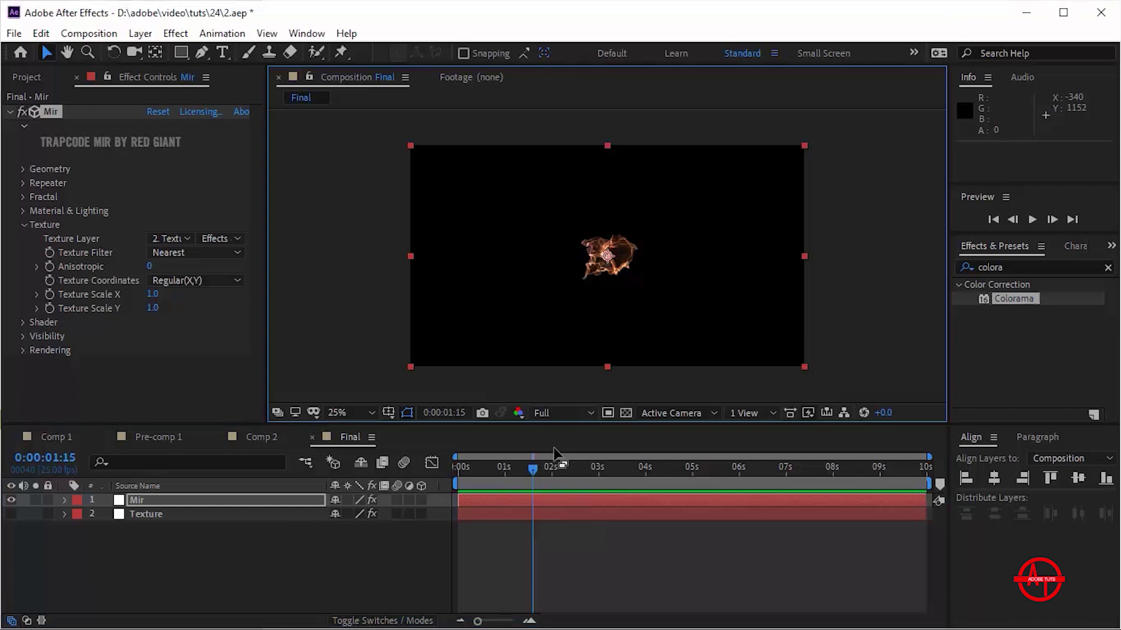
key(slash)
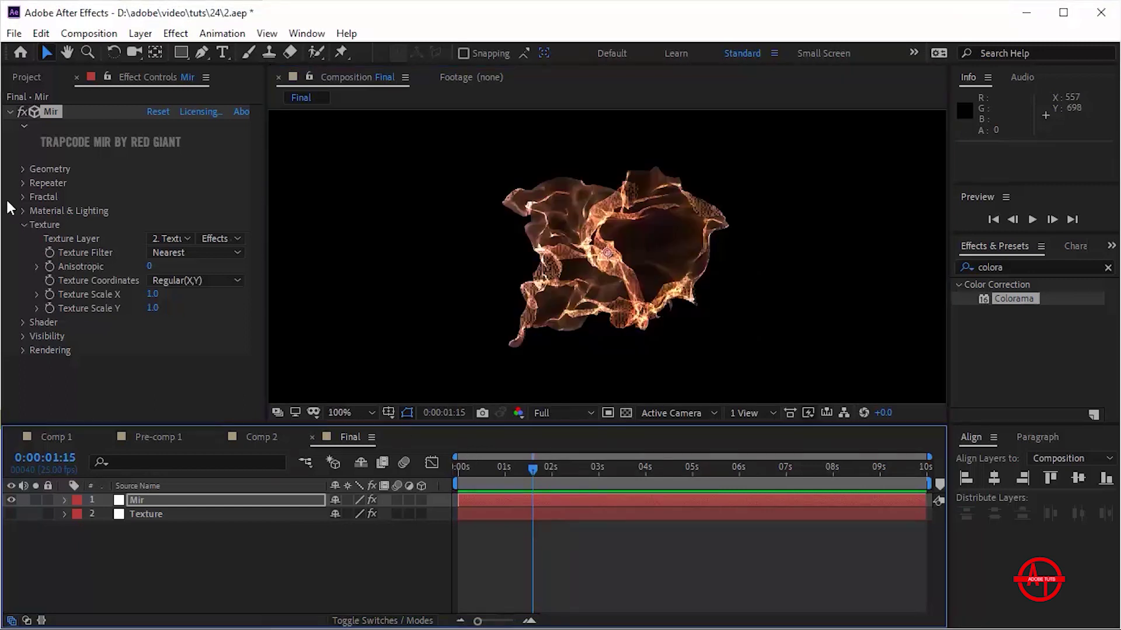
Set Mir's Geometry Vertices to 450 × 450.
click(24, 225)
click(22, 169)
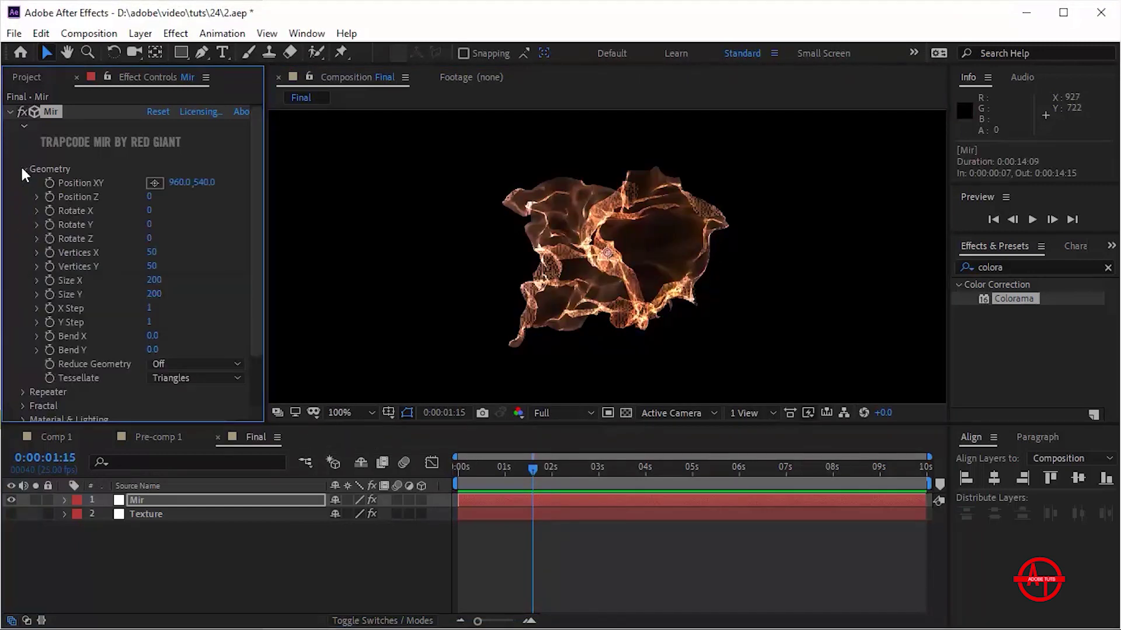
click(153, 252)
text(450)
key(Tab)
text(450)
key(Return)
Set Mir's Bend X to 1 and Bend Y to 0.5, then fold Geometry away.
click(154, 335)
text(1)
key(Tab)
text(.5)
key(Return)
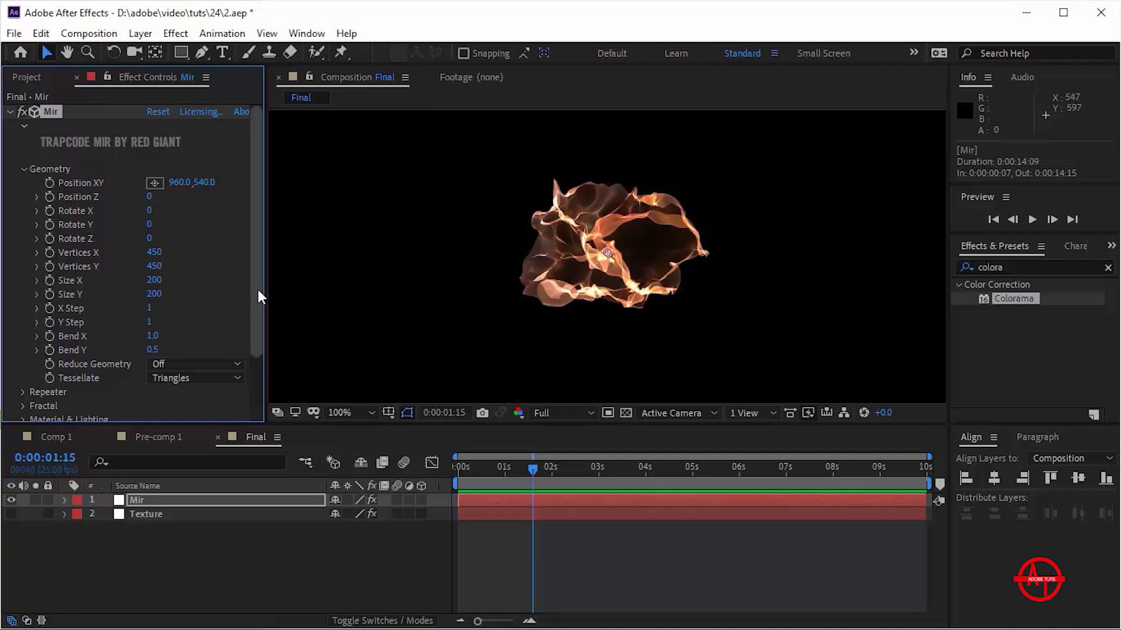
click(23, 169)
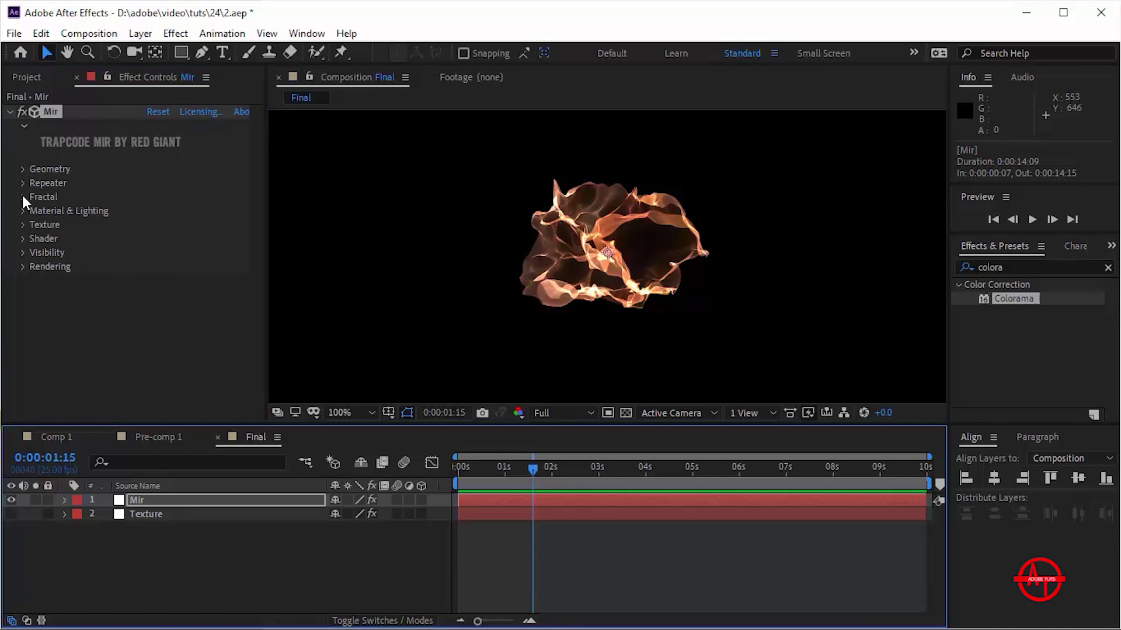
Set Mir's fractal Frequency to 1000.
click(22, 196)
scroll(22, 195, down, 2)
click(153, 176)
text(1000)
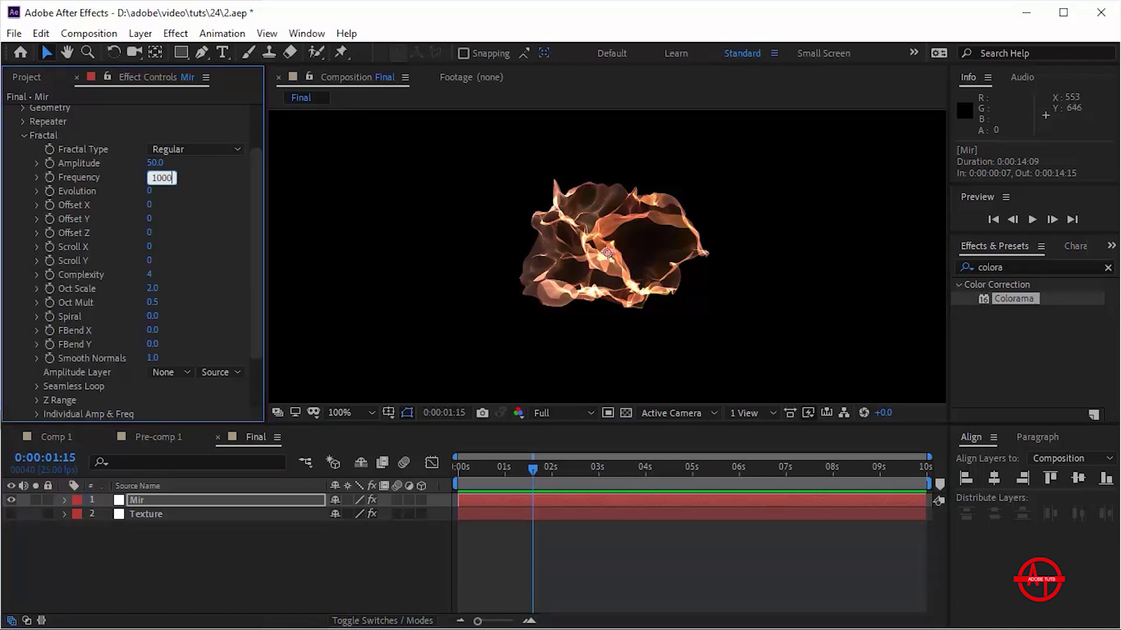
key(Return)
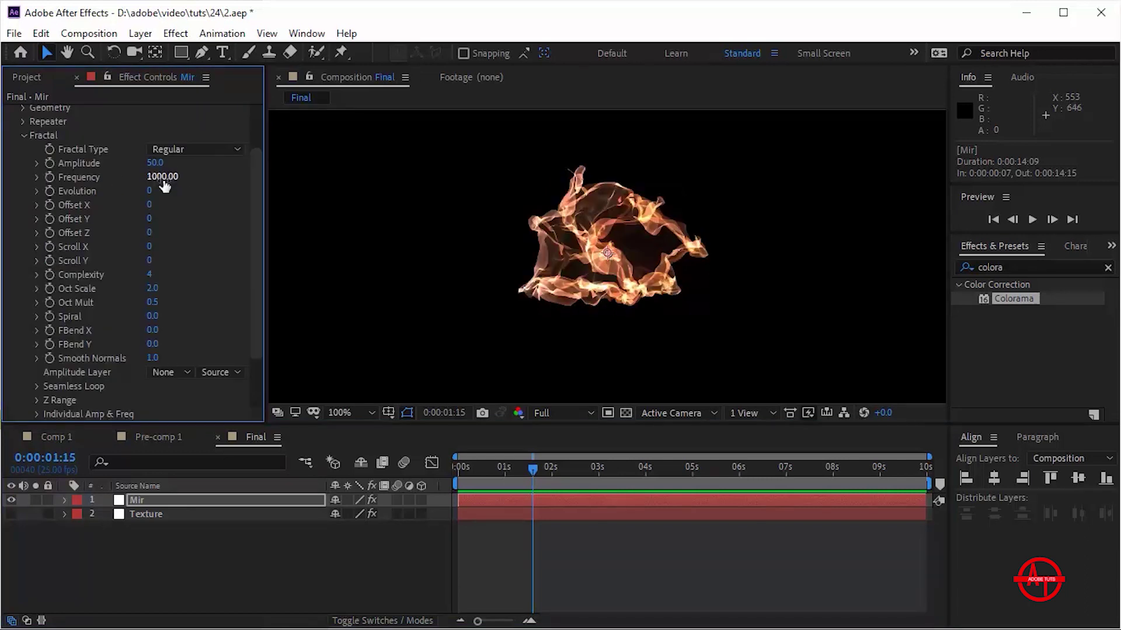
Drive Evolution with the expression time*5 and Offset Y with time*-5.
alt+click(52, 194)
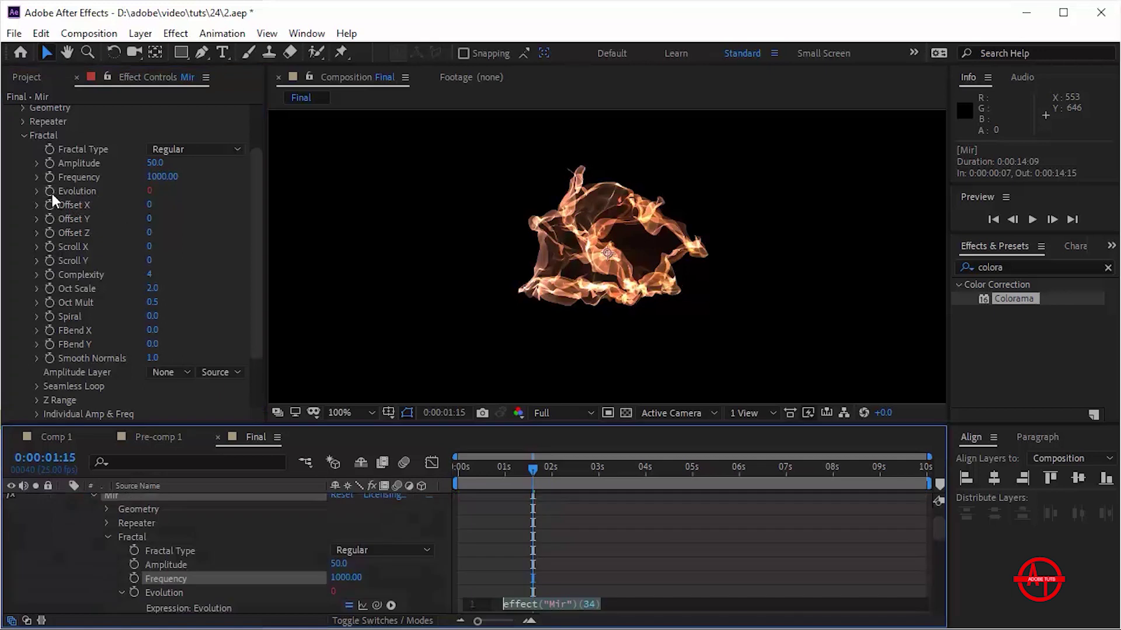
text(time*5)
click(446, 360)
drag(526, 481, 614, 465)
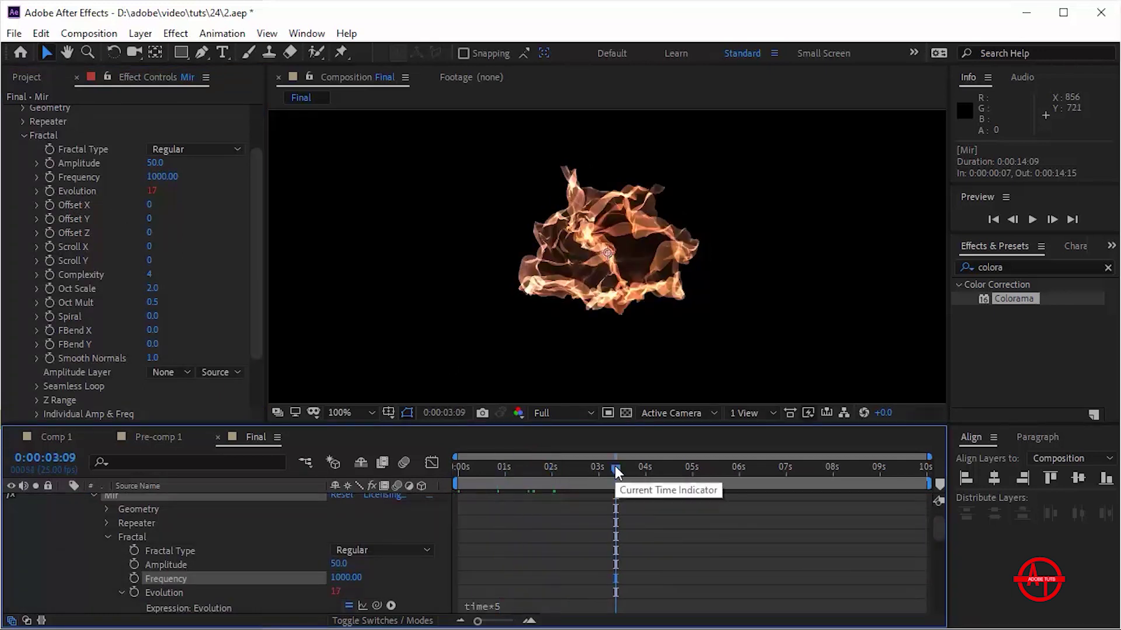
alt+click(47, 218)
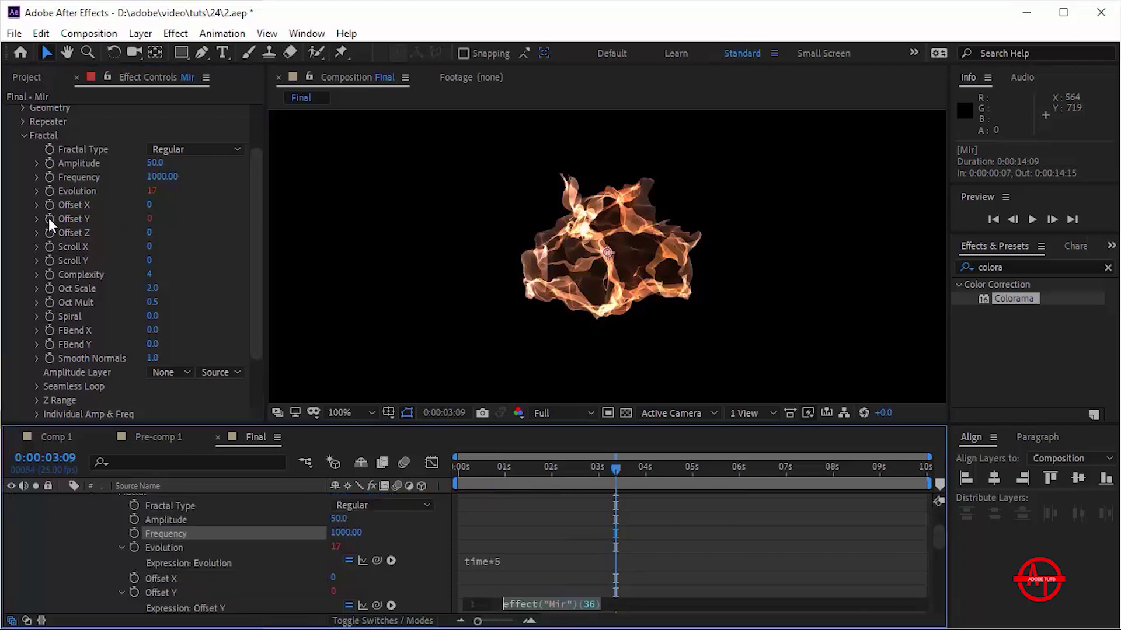
text(time*-5)
key(KP_Enter)
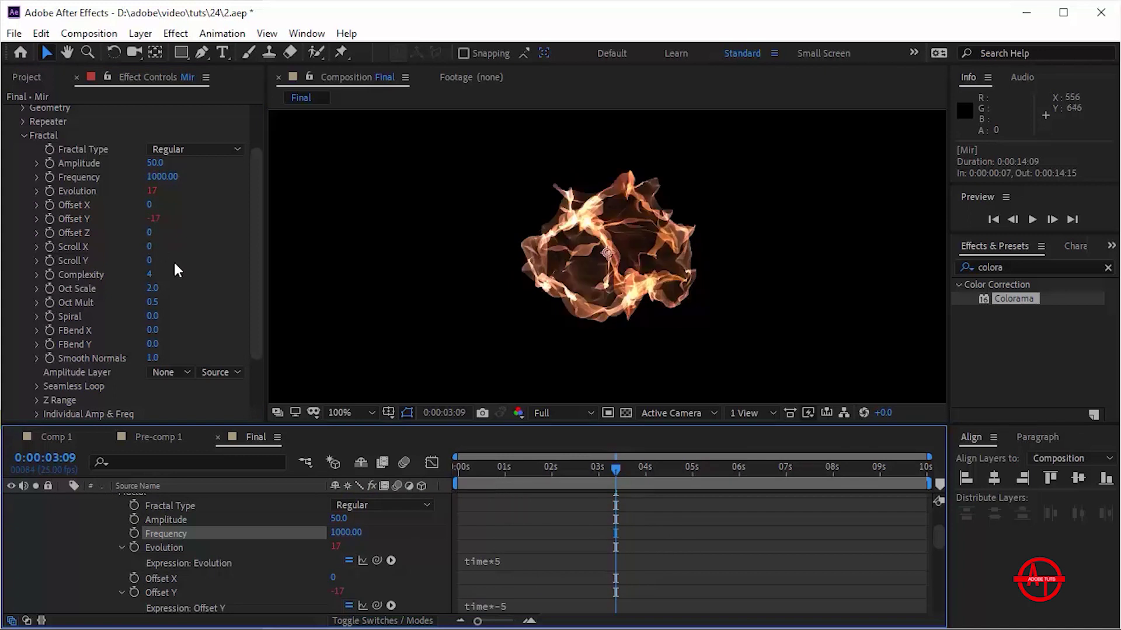
Set fractal Complexity to 6, FBend X to 0.5 and FBend Y to -2.
drag(151, 277, 156, 276)
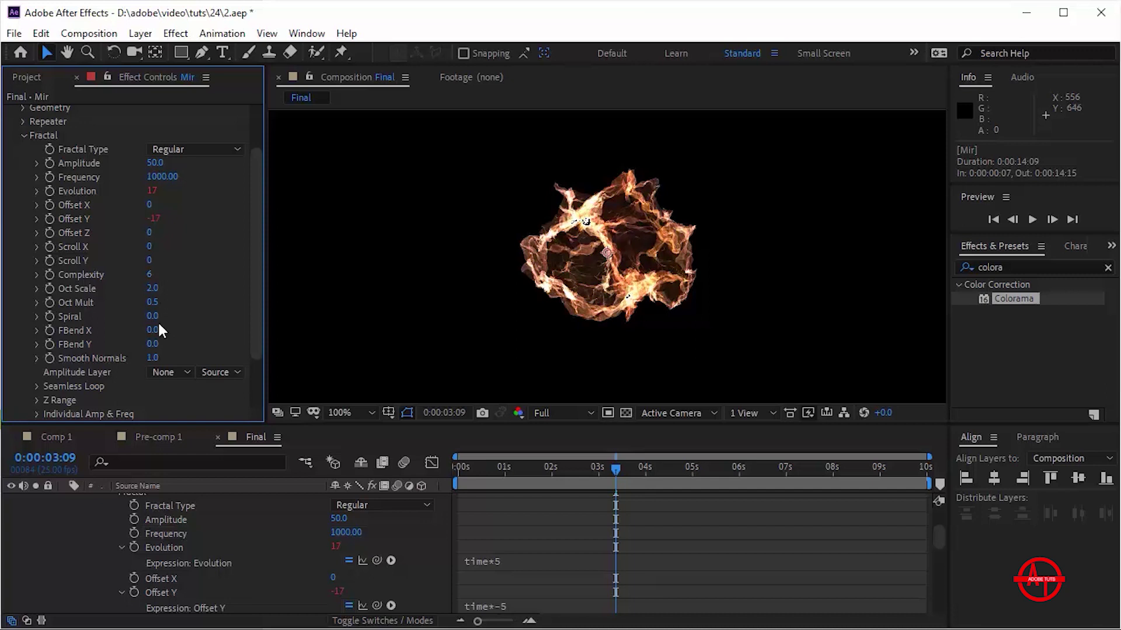
text(0.5)
key(Return)
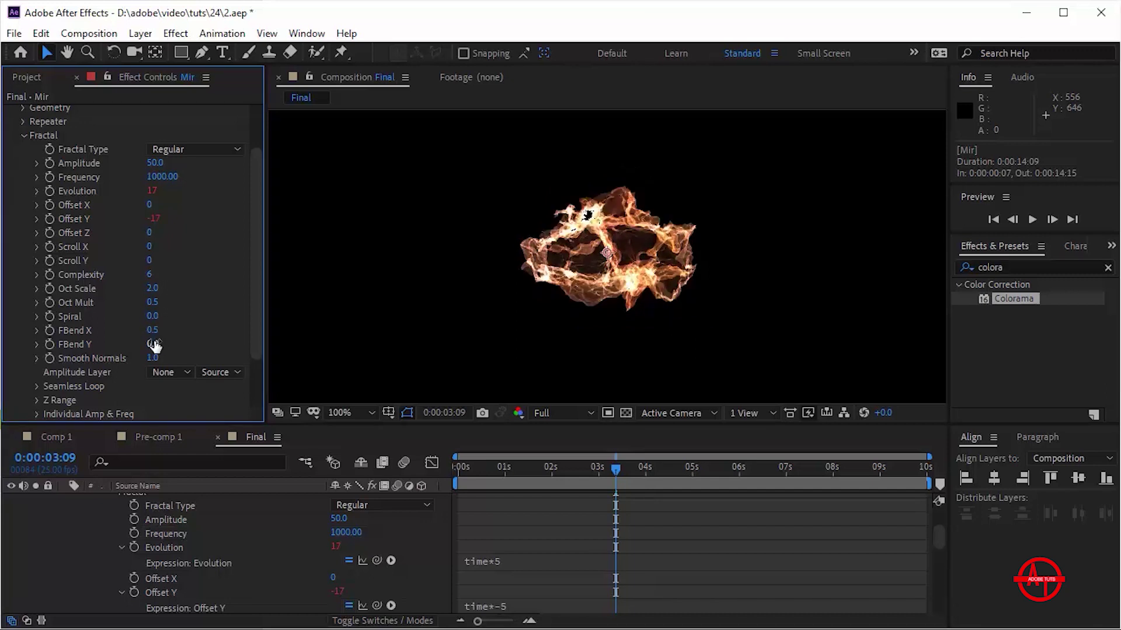
click(154, 345)
text(-2)
key(Return)
click(155, 344)
key(Return)
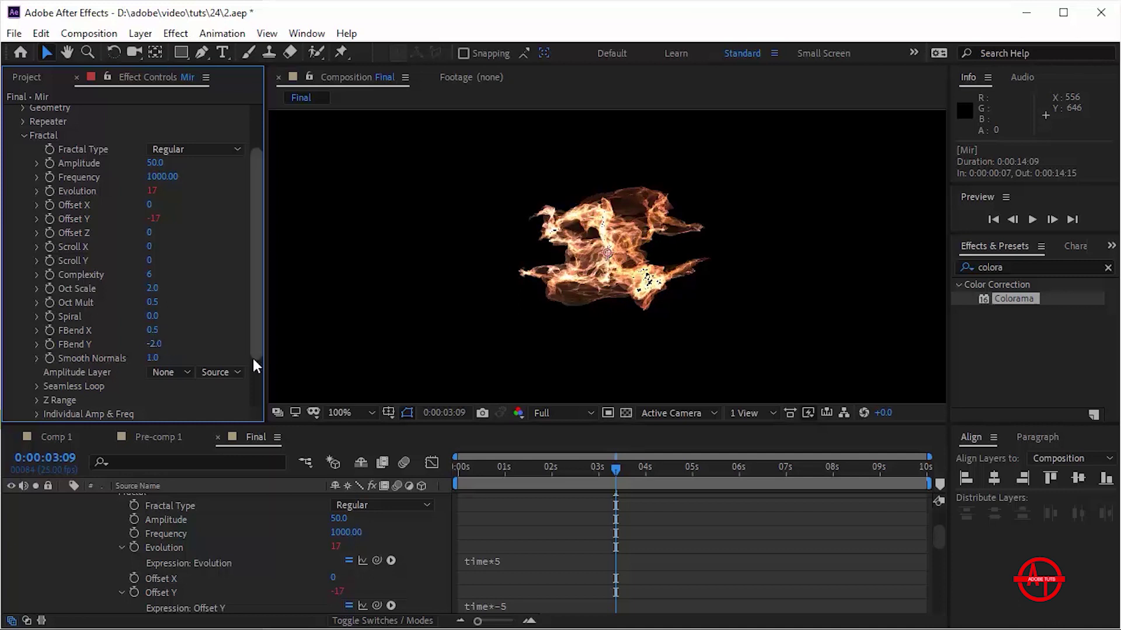
drag(545, 467, 598, 469)
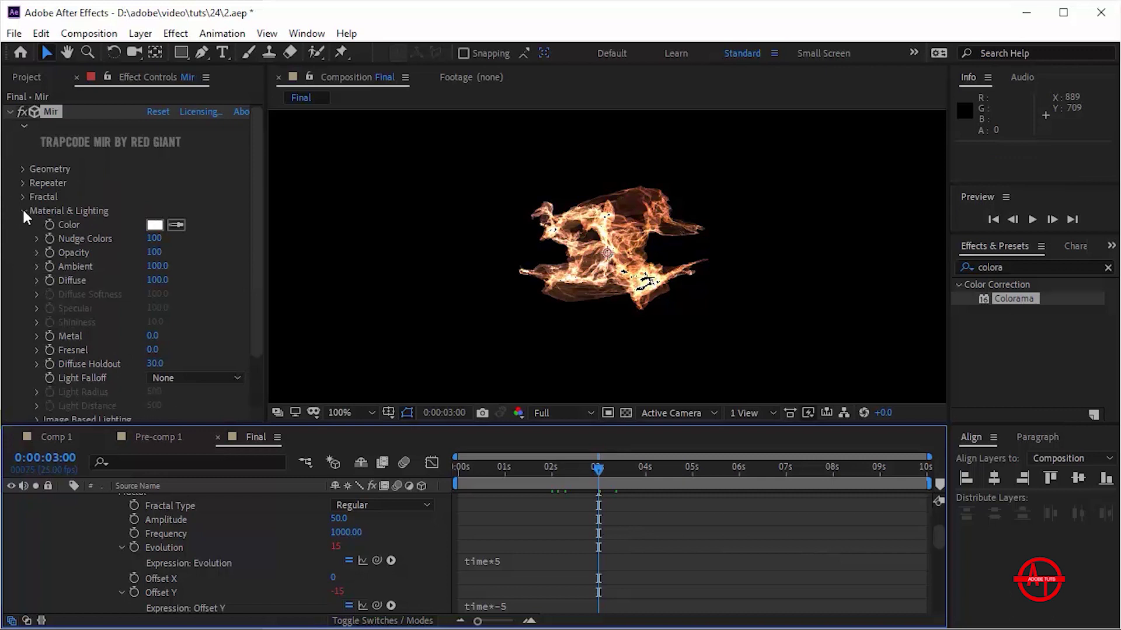
Set Individual Amp & Freq Amplitude X to 80 and Amplitude Z to 60.
click(24, 211)
click(22, 197)
scroll(69, 399, down, 2)
click(36, 412)
click(151, 343)
text(80)
key(Tab)
click(153, 371)
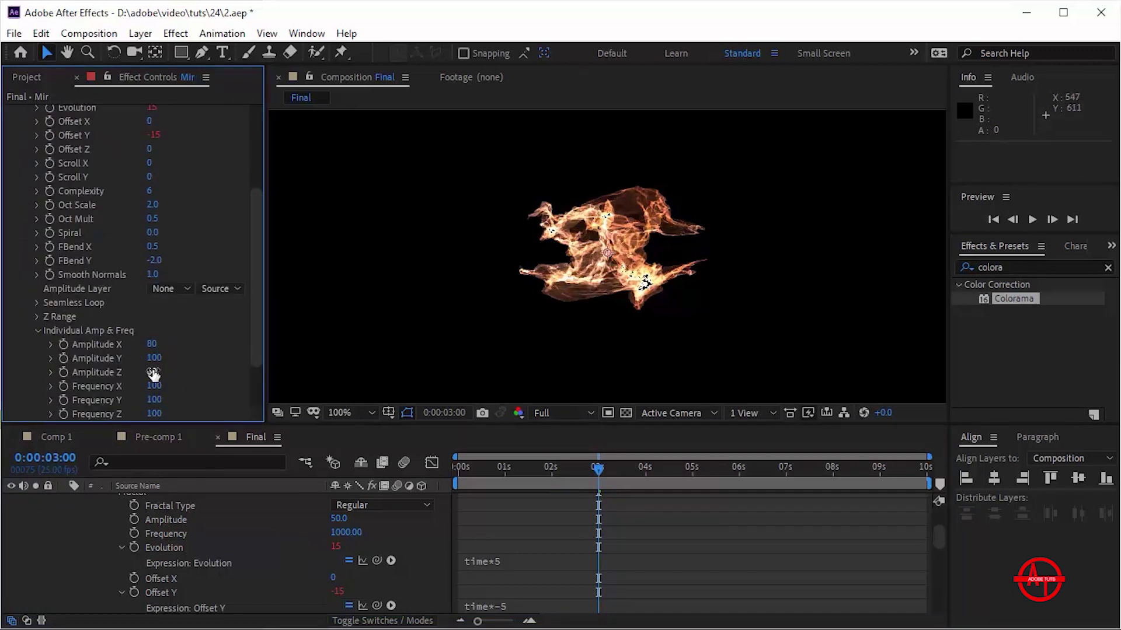
text(60)
click(37, 330)
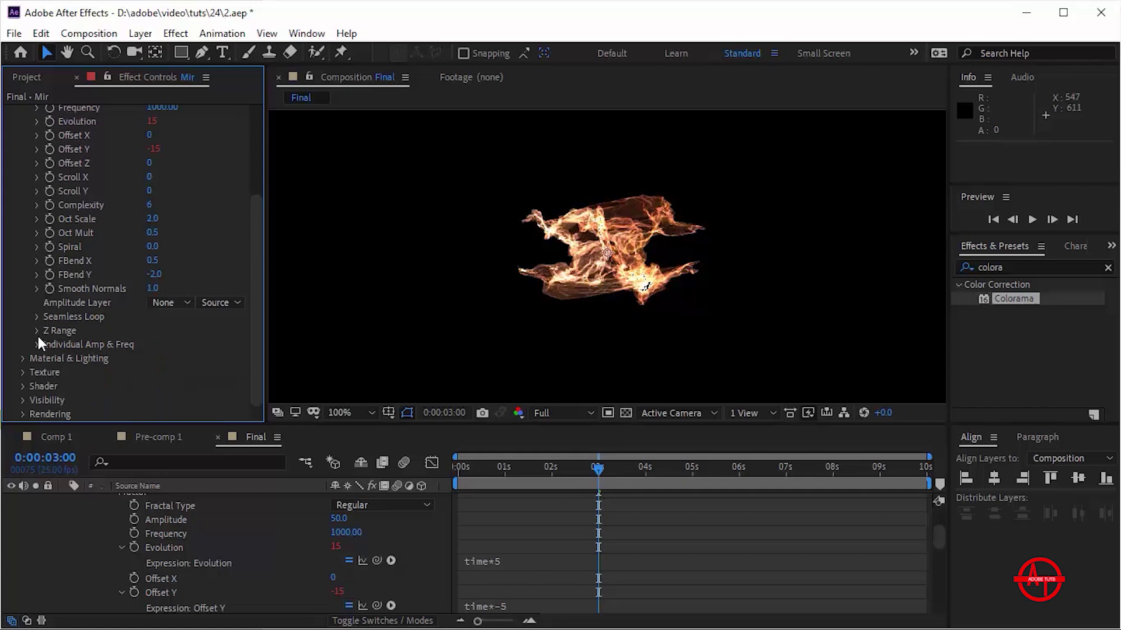
Set the Material & Lighting Opacity to 80.
click(24, 357)
scroll(20, 355, down, 3)
click(153, 247)
text(80)
key(Return)
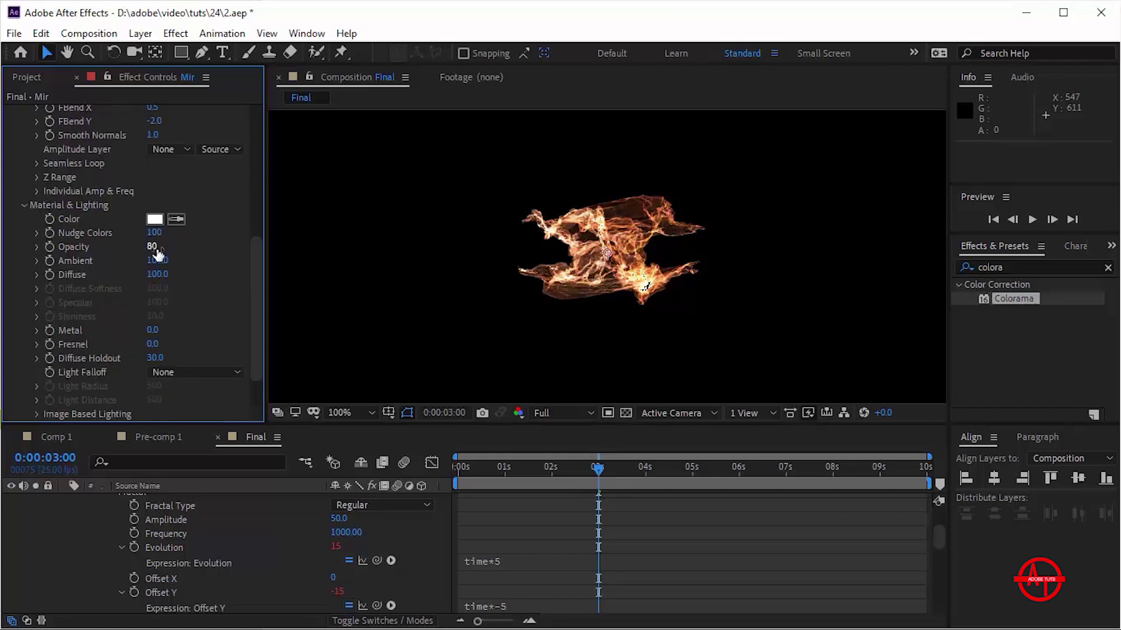
key(period)
key(comma)
Expand the Individual Amp & Freq, Material & Lighting and Shader groups for review.
click(20, 205)
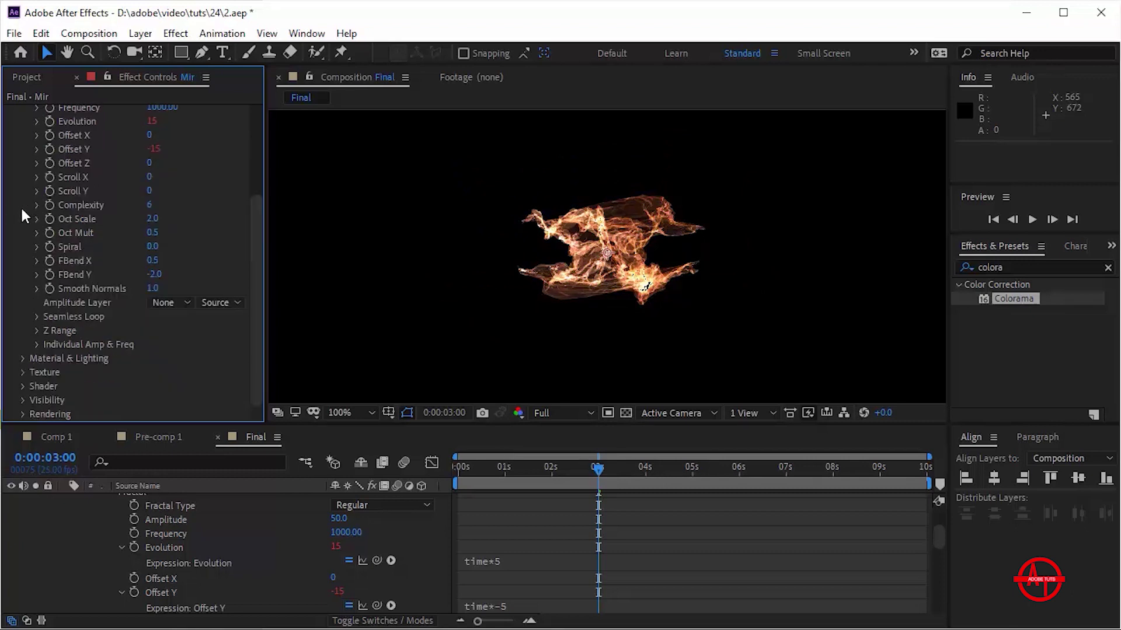
click(35, 344)
scroll(87, 350, down, 3)
click(24, 357)
scroll(22, 362, down, 5)
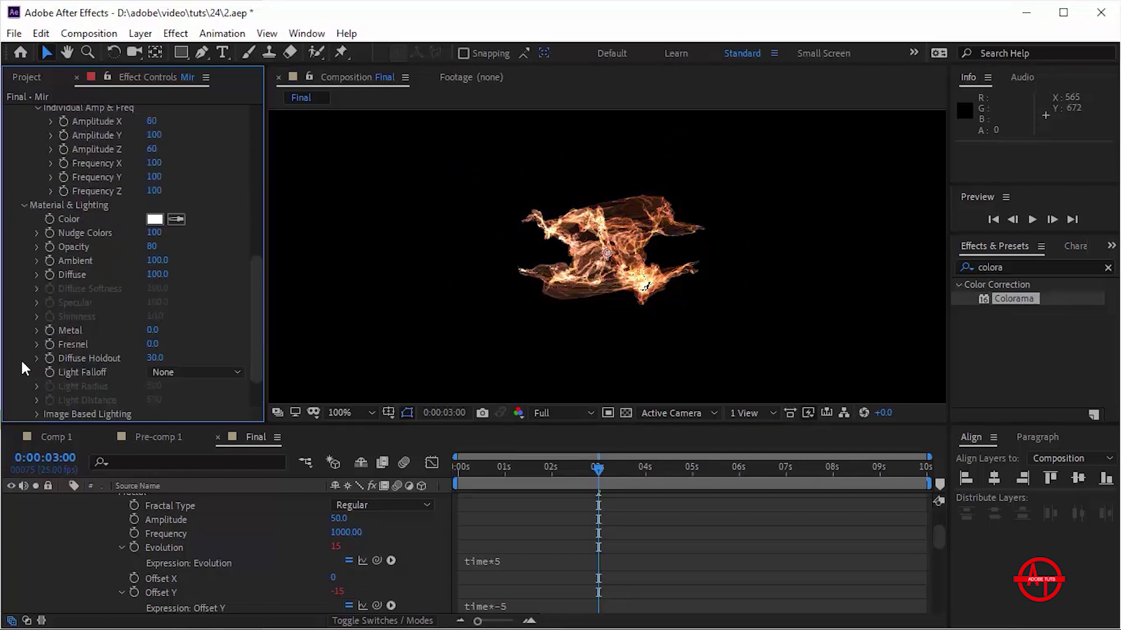
scroll(257, 350, down, 2)
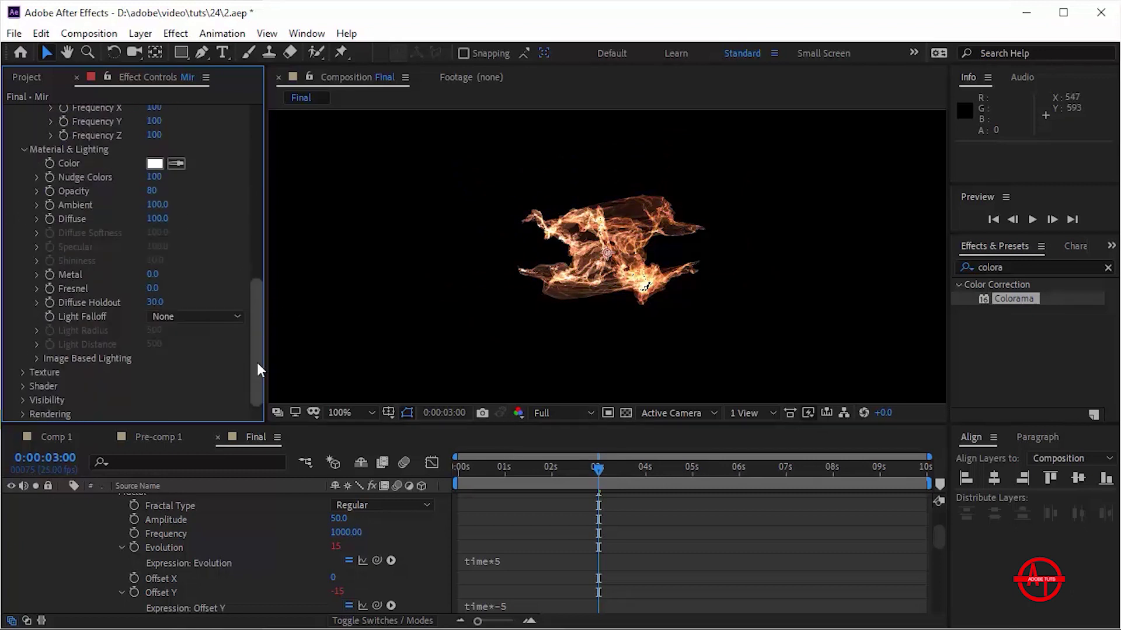
click(22, 386)
scroll(20, 380, down, 7)
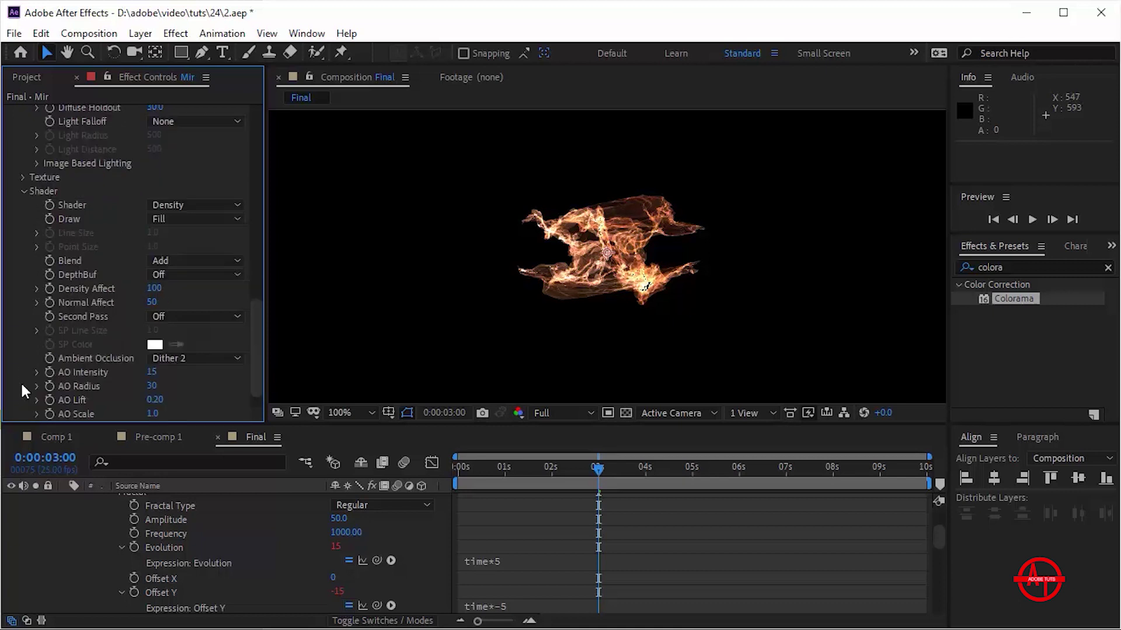
Keep Density shading, draw front fill with back wireframe, blend with Super Add, and enable the depth buffer.
click(222, 204)
click(225, 220)
click(206, 219)
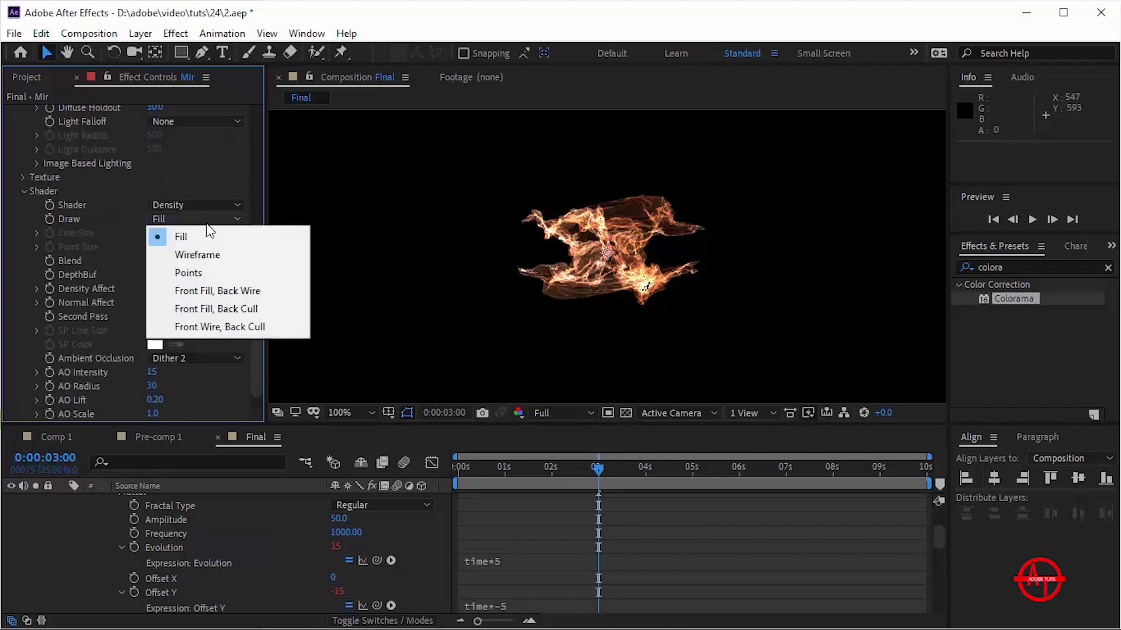
click(236, 291)
click(190, 262)
click(215, 333)
click(204, 273)
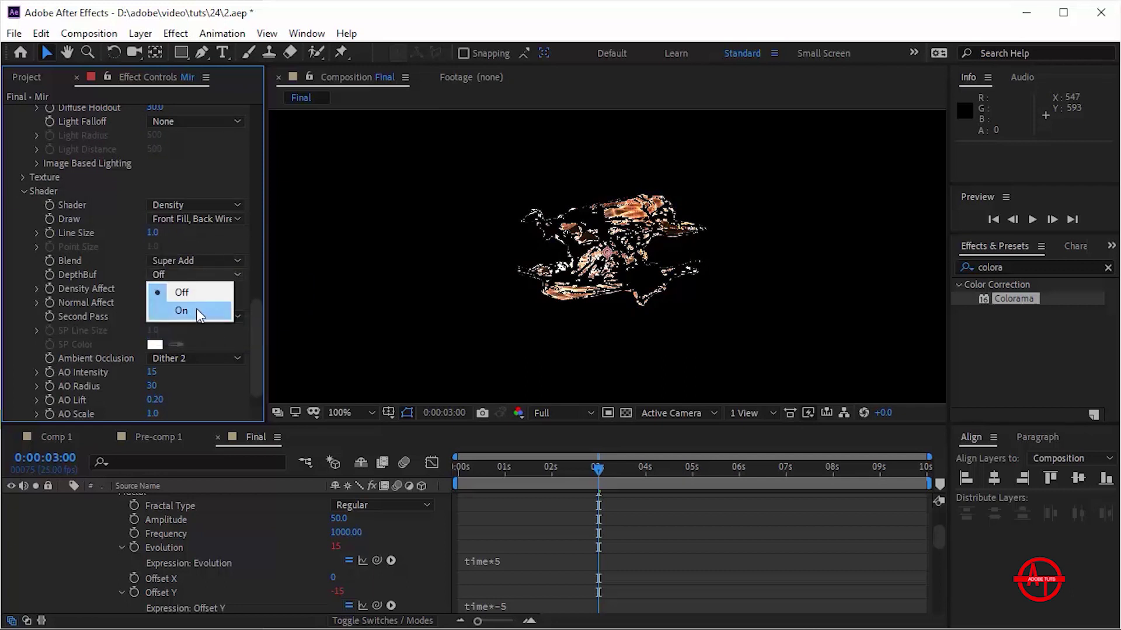
click(196, 309)
mouse_move(598, 467)
mouse_down()
mouse_move(545, 470)
mouse_move(579, 472)
mouse_up()
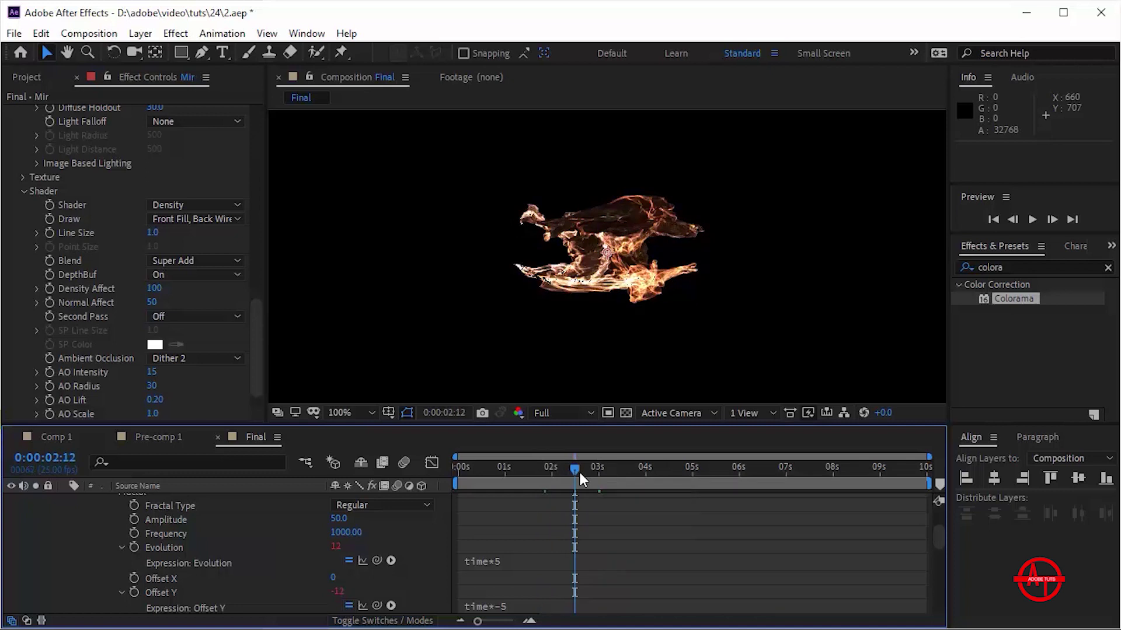
Set Mir's Line Size to 2.5 and Normal Affect to 25.
scroll(23, 385, up, 5)
click(24, 382)
scroll(122, 205, down, 5)
click(155, 232)
text(2.5)
key(Return)
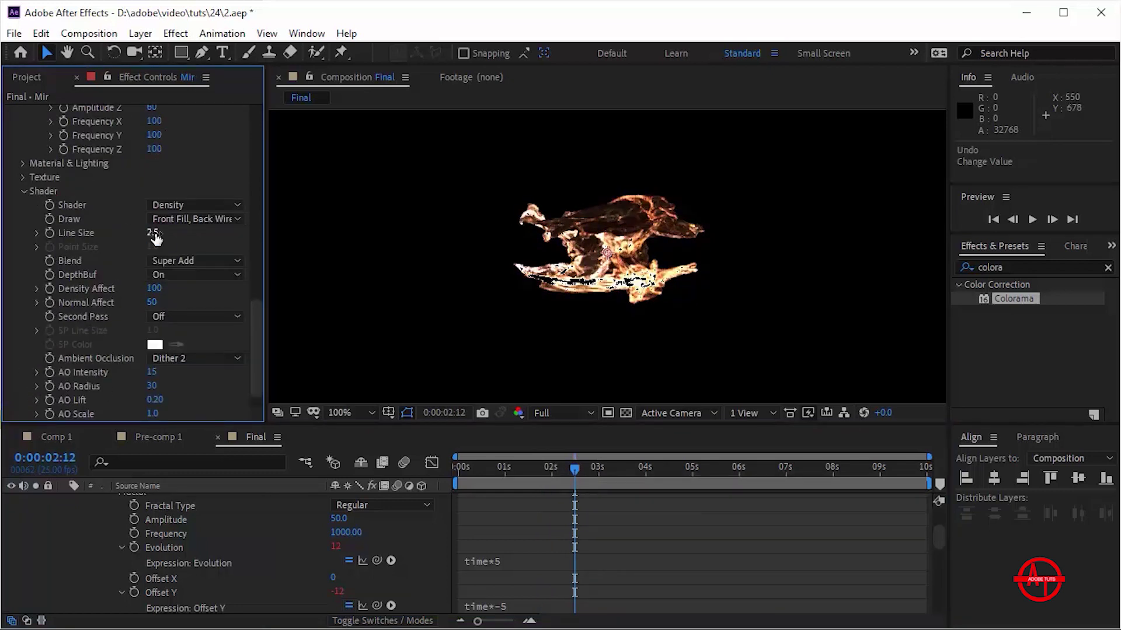
click(159, 305)
text(25)
key(Return)
Set Mir's Bend Y to -0.5 to twist the fractal form.
scroll(258, 254, up, 10)
click(155, 334)
text(-0.5)
key(Return)
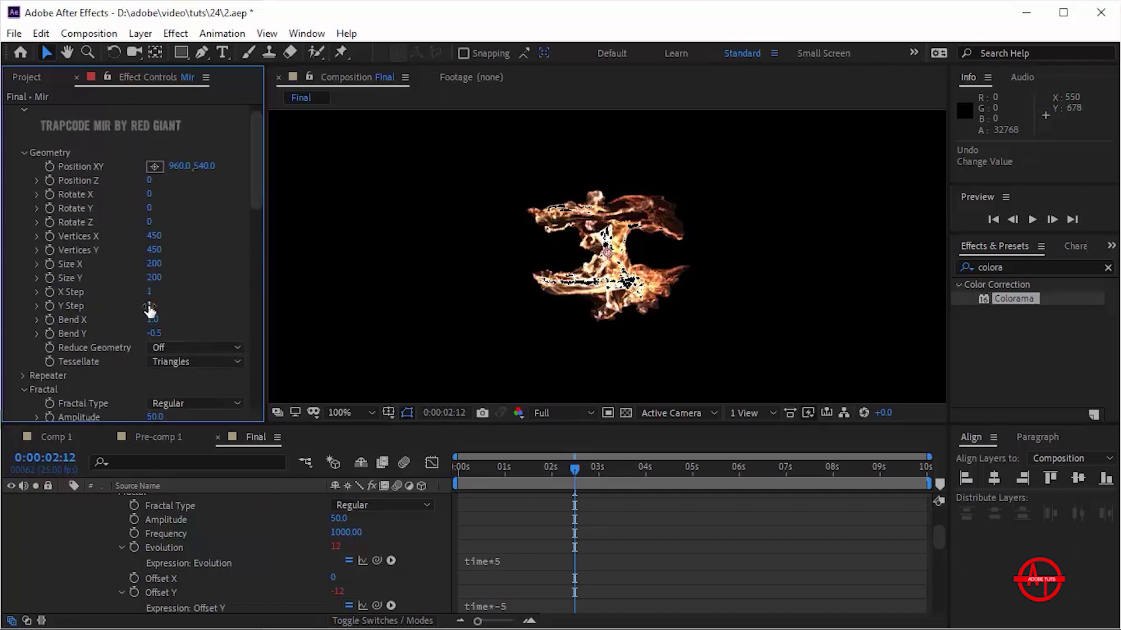
Review Amplitude (left at 50), Seamless Loop and Z Range options, then collapse the Mir effect.
scroll(233, 233, up, 1)
scroll(245, 222, down, 4)
click(156, 321)
key(Return)
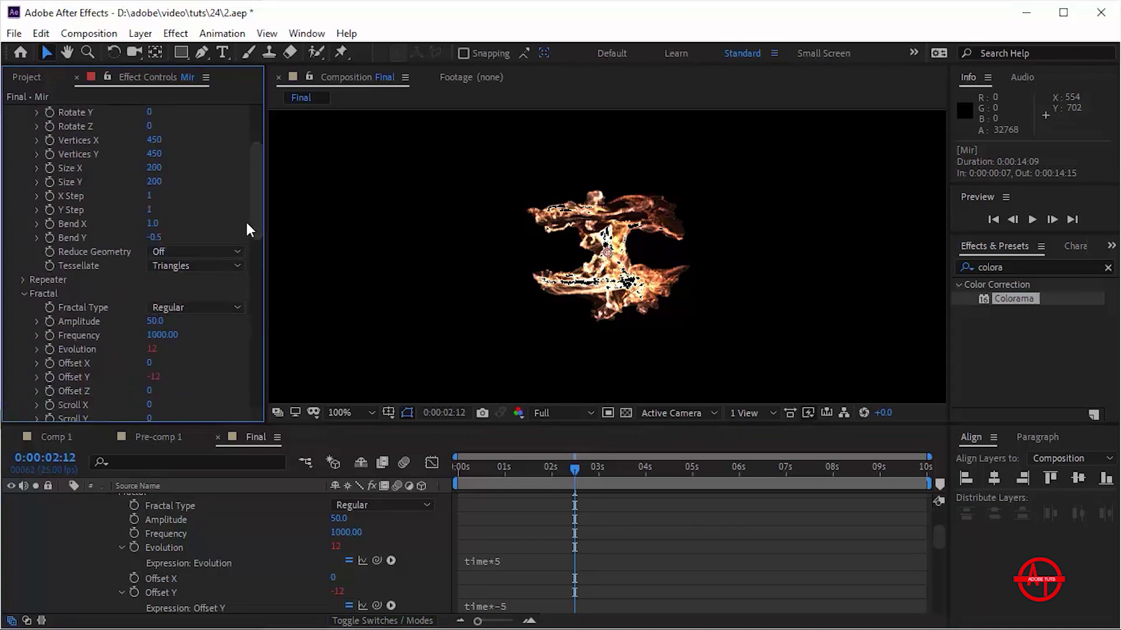
drag(253, 223, 256, 280)
click(37, 345)
click(36, 355)
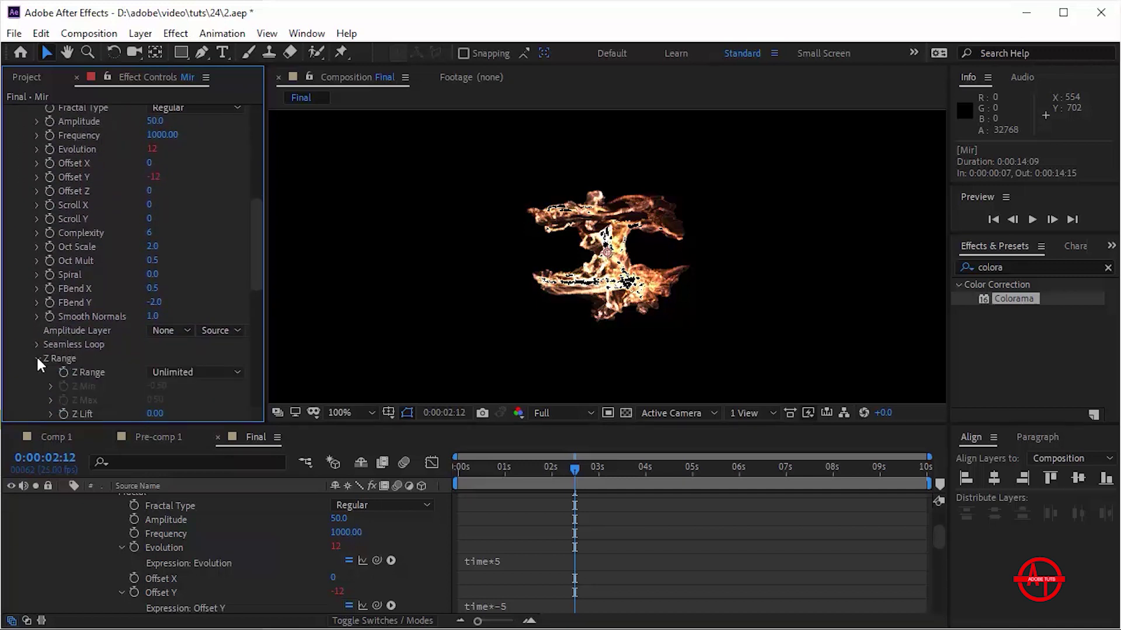
scroll(29, 233, up, 10)
click(9, 110)
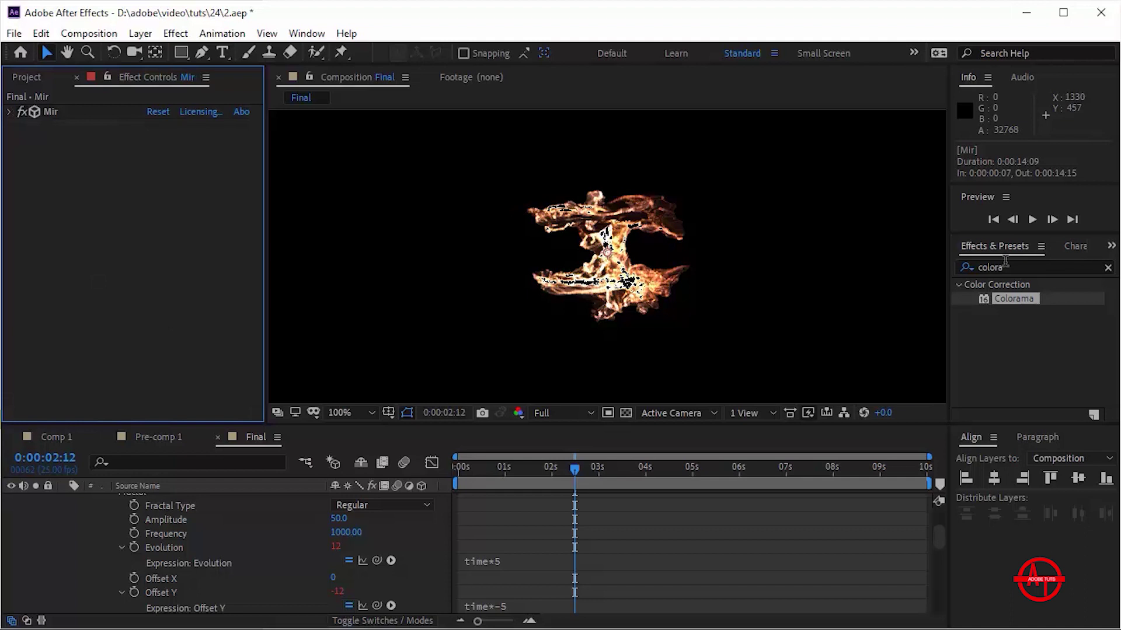
Apply a Glow effect to the Mir layer with a Glow Radius of 60.
click(1027, 267)
text(glow)
drag(1020, 397, 95, 240)
click(154, 167)
text(60)
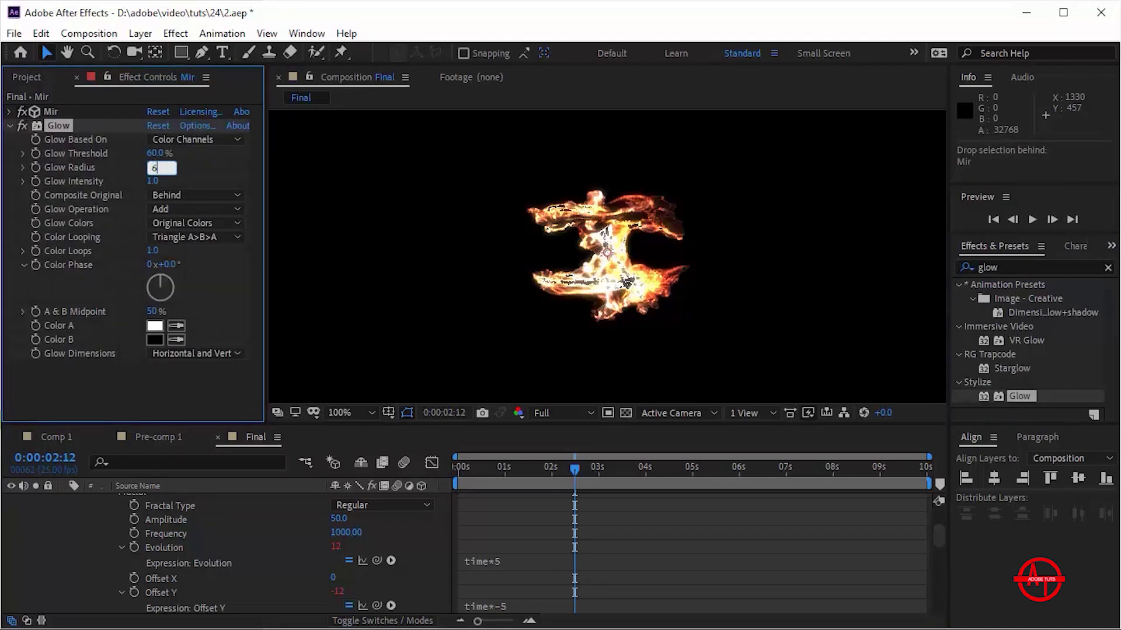
key(Return)
At 0:00:02:18, add Camera 1 to the Final comp with 35mm settings.
click(537, 470)
drag(537, 470, 585, 471)
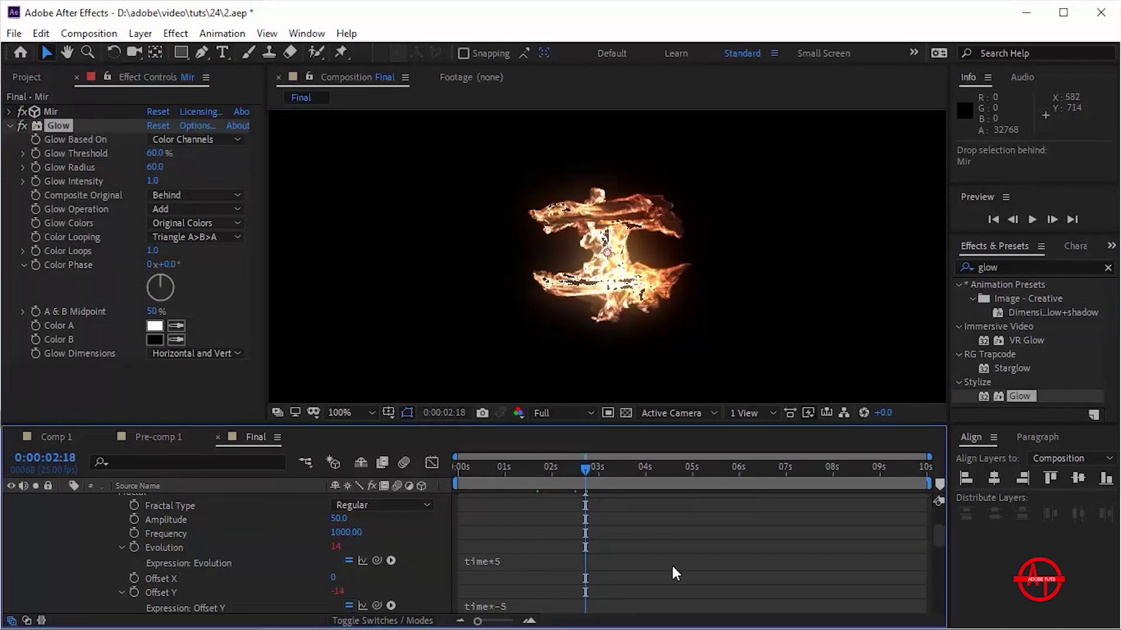
scroll(943, 532, up, 10)
click(63, 499)
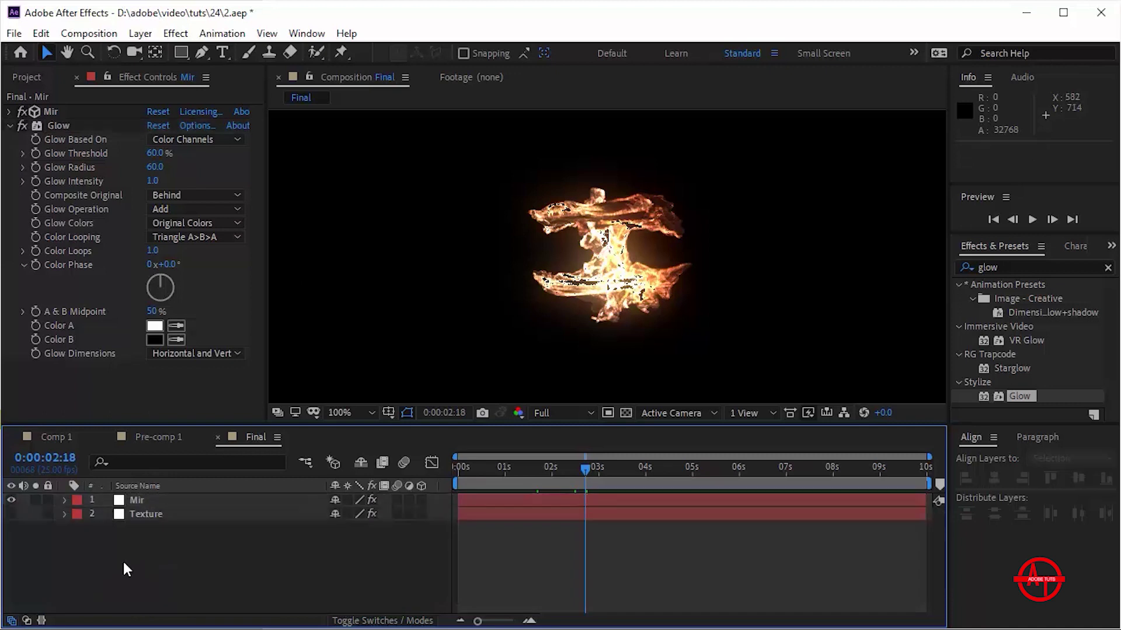
right_click(123, 562)
mouse_move(293, 381)
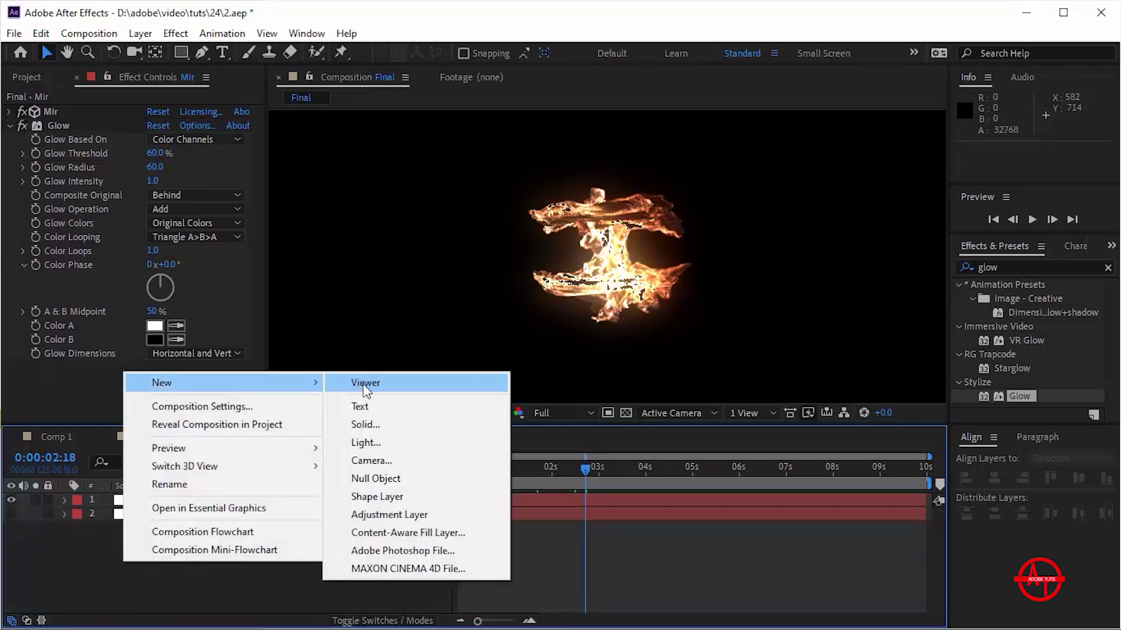
click(400, 460)
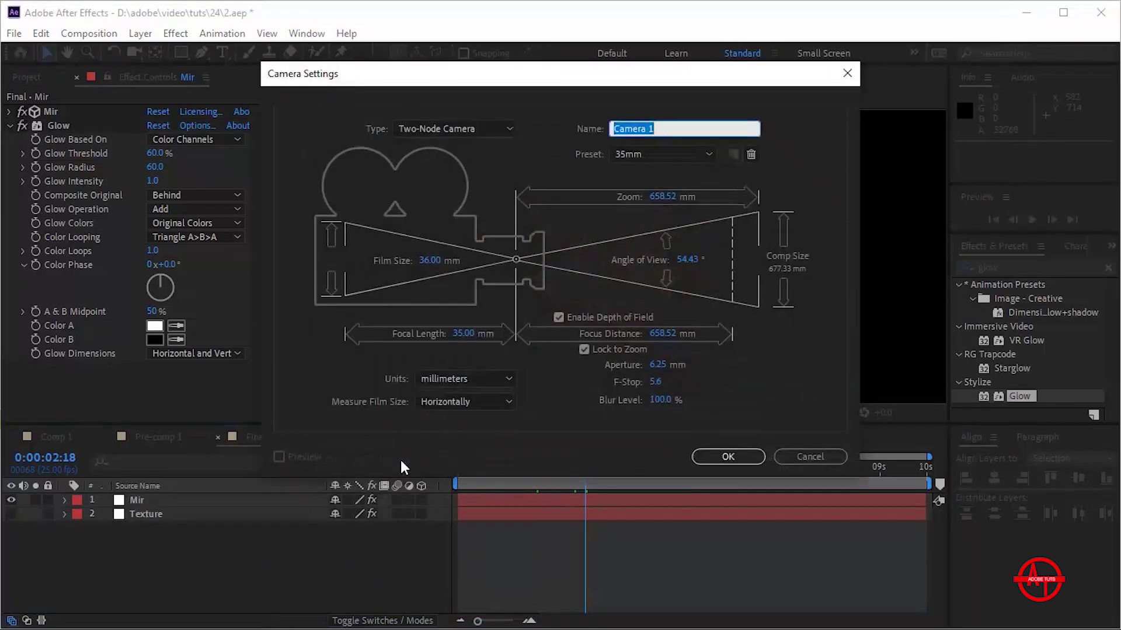
click(728, 456)
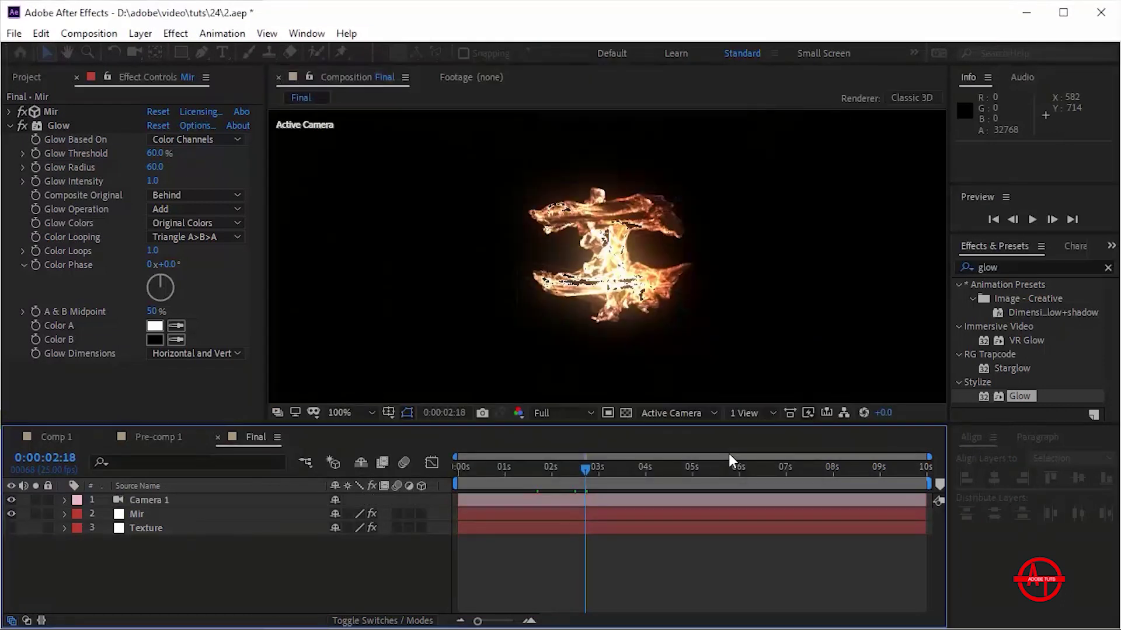
Pre-compose the Texture layer, then undo the pre-compose.
click(232, 528)
key(ctrl+shift+c)
key(Return)
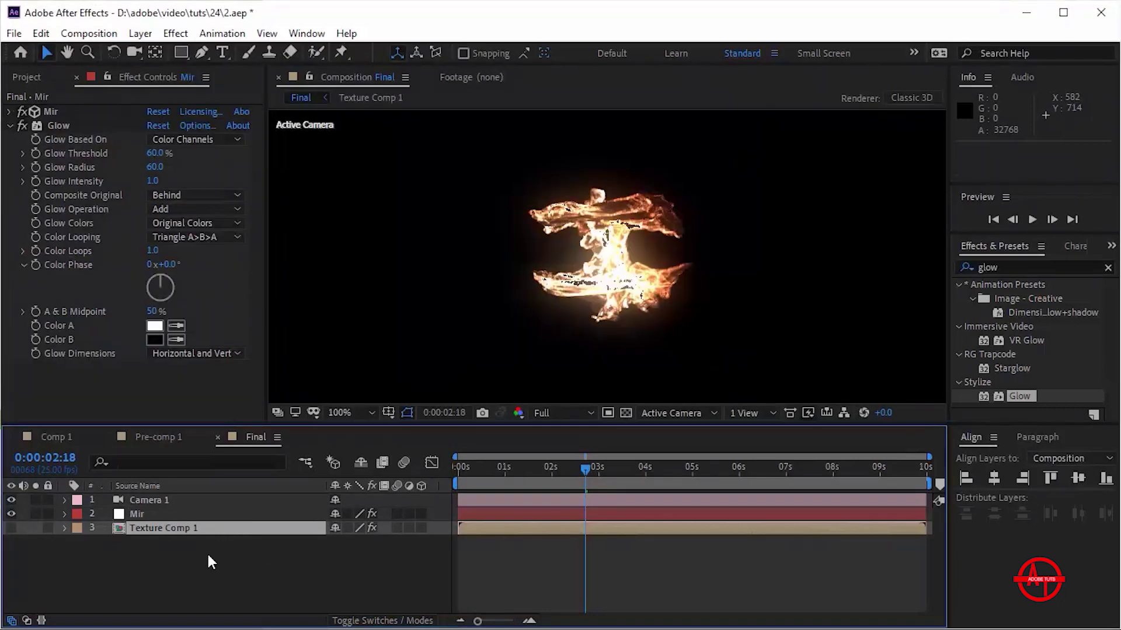
key(ctrl+z)
Set Camera 1's Point of Interest Z to 30.
click(70, 500)
click(65, 500)
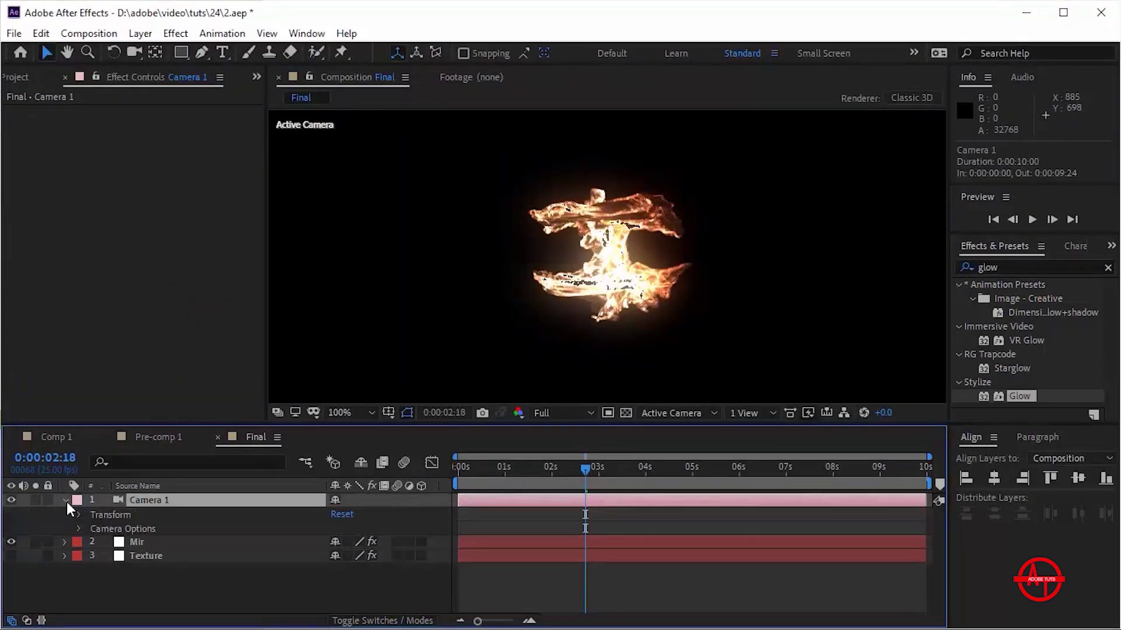
click(79, 514)
click(385, 527)
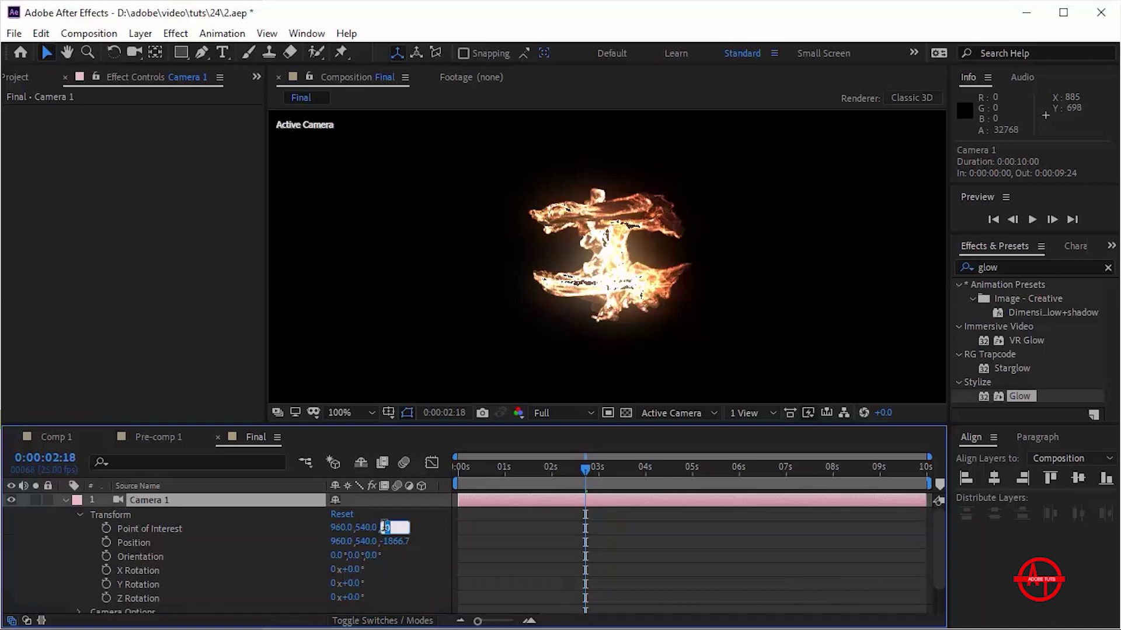
text(30)
key(Return)
Set camera Position Z to 0 and try Position Y values from 394 down to about -332.
click(367, 541)
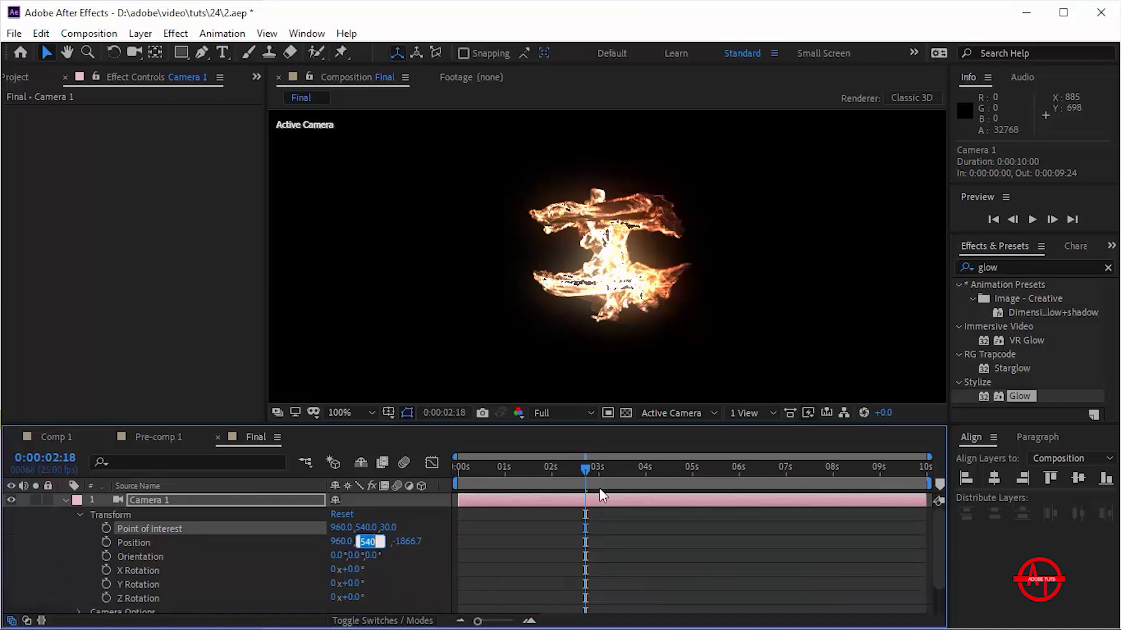
key(Tab)
text(0)
key(Return)
click(367, 541)
text(394)
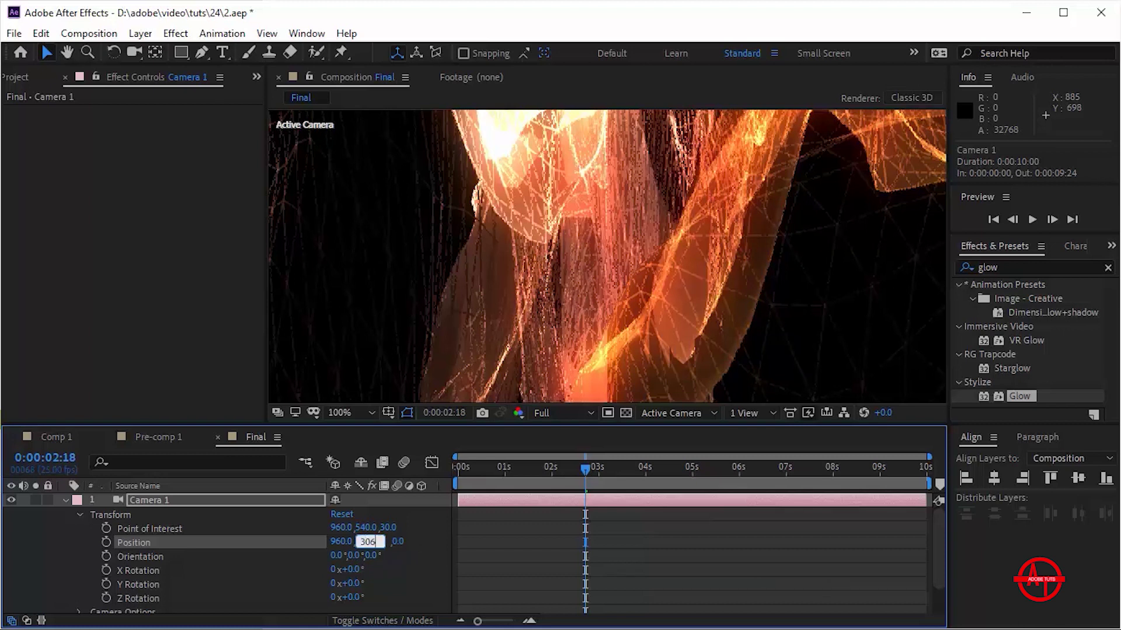
key(Return)
drag(354, 543, 277, 542)
drag(374, 543, 391, 544)
drag(342, 541, 359, 543)
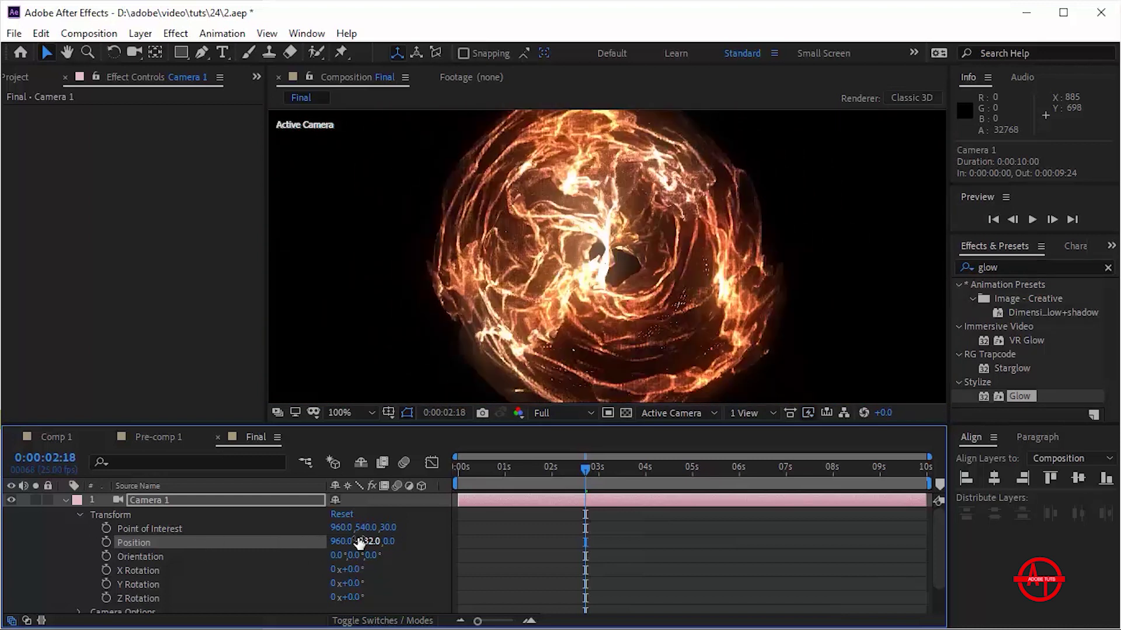
Fit the comp in the viewer and settle camera Position Y at 150, viewing at 0:00:02:10.
click(350, 412)
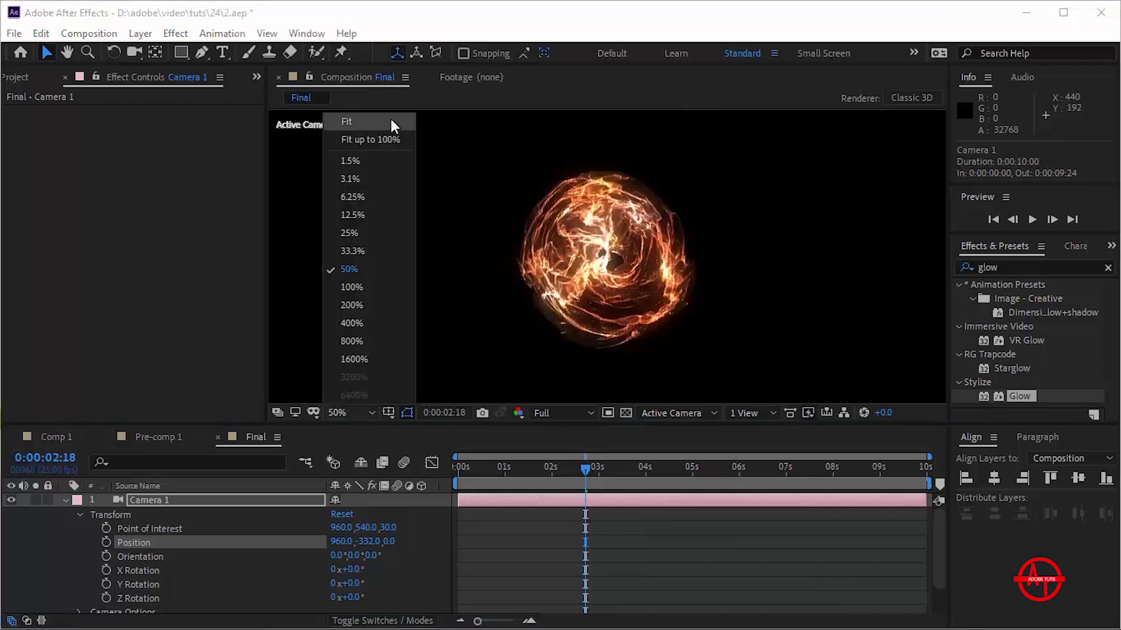
click(376, 138)
click(365, 541)
drag(362, 541, 368, 542)
click(368, 541)
text(150)
key(Return)
click(532, 467)
click(570, 467)
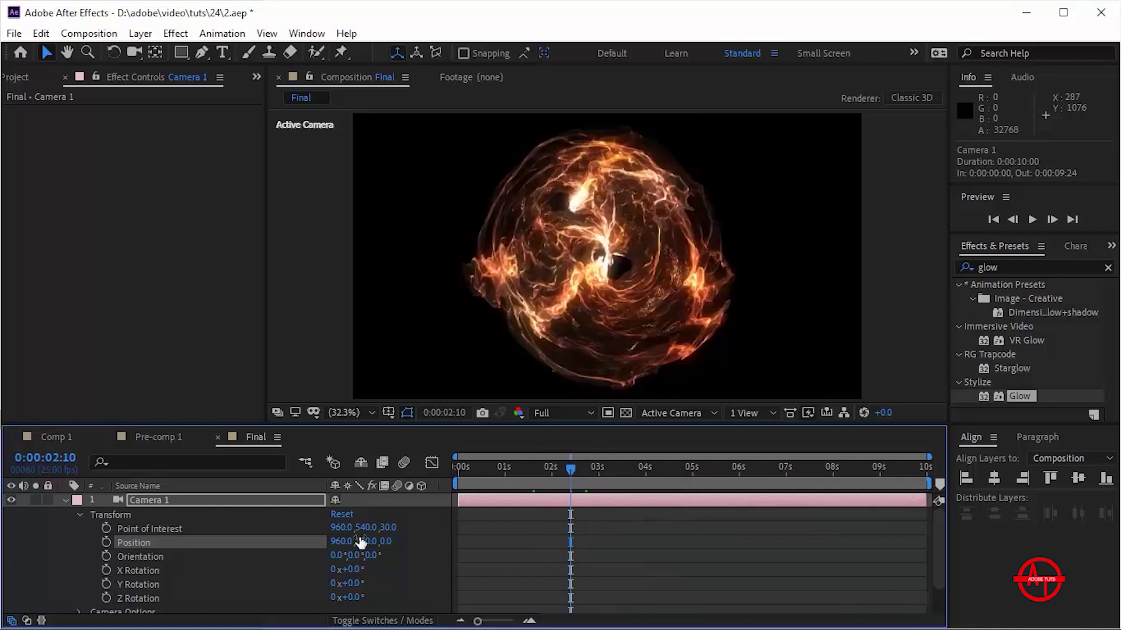
Try a camera zoom of 1000 then undo it, and raise Focus Distance to 2345.7.
click(81, 516)
click(80, 528)
click(347, 514)
text(1000)
key(Return)
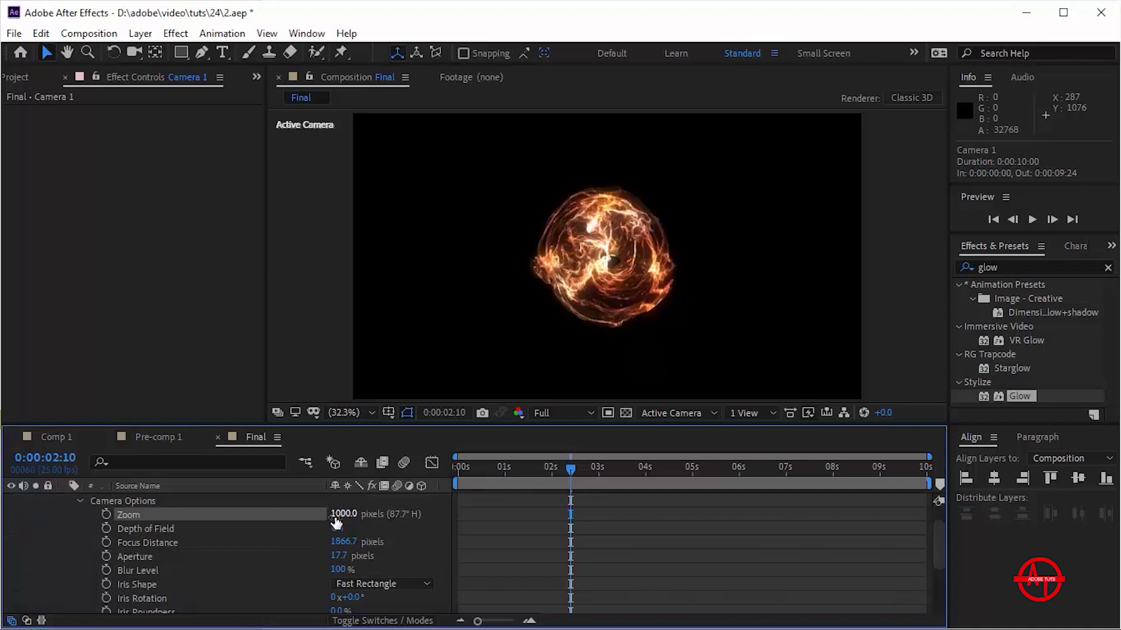
key(ctrl+z)
drag(342, 549, 378, 552)
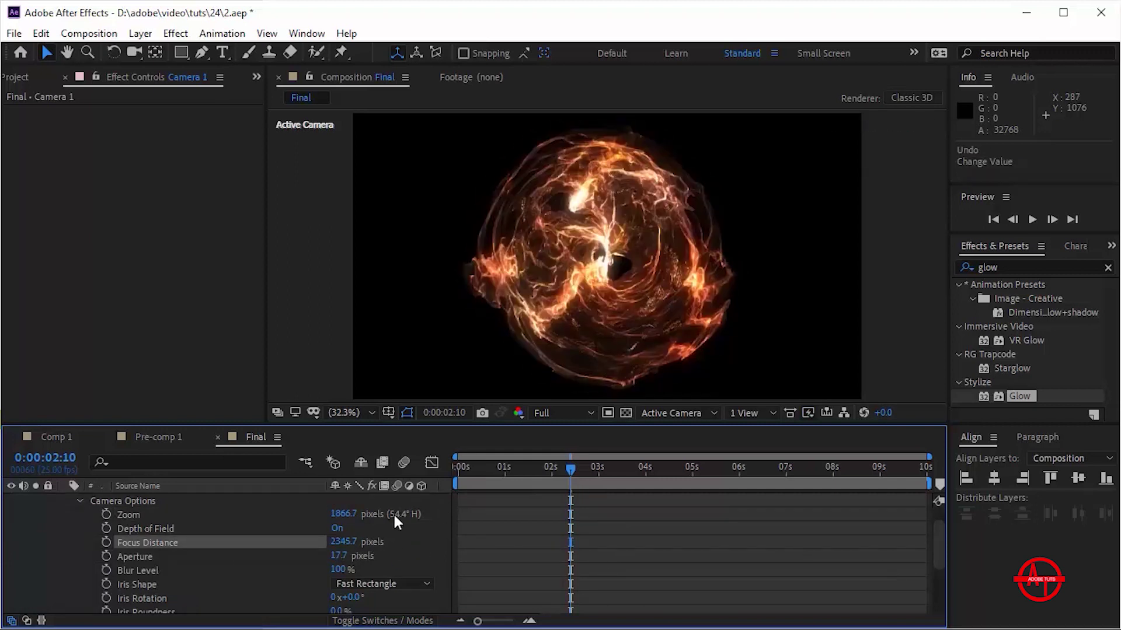
click(80, 501)
click(65, 500)
Create Point Light 1 as a Point-type light with 80 intensity and a pale blue colour.
right_click(124, 572)
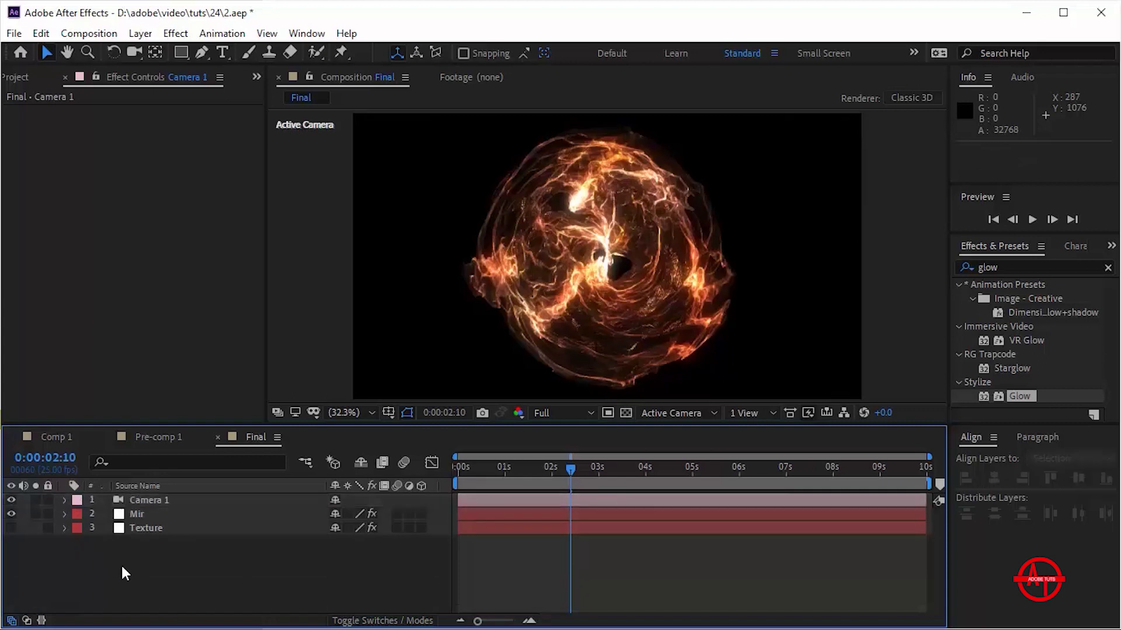
mouse_move(175, 385)
click(379, 442)
click(574, 122)
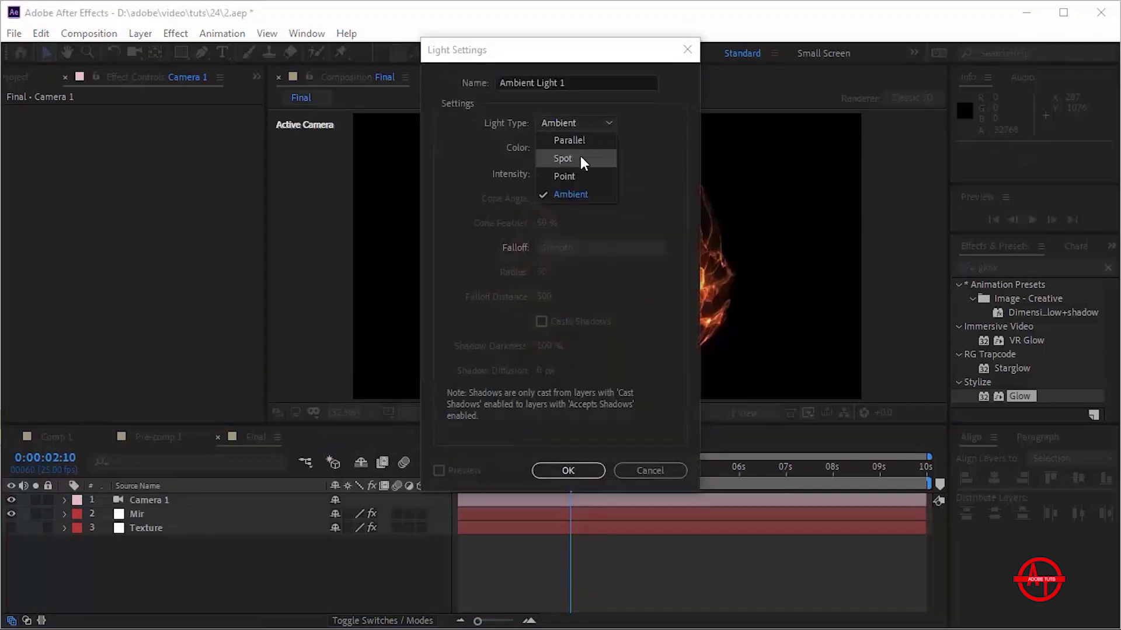
click(578, 171)
click(544, 174)
text(80)
click(551, 149)
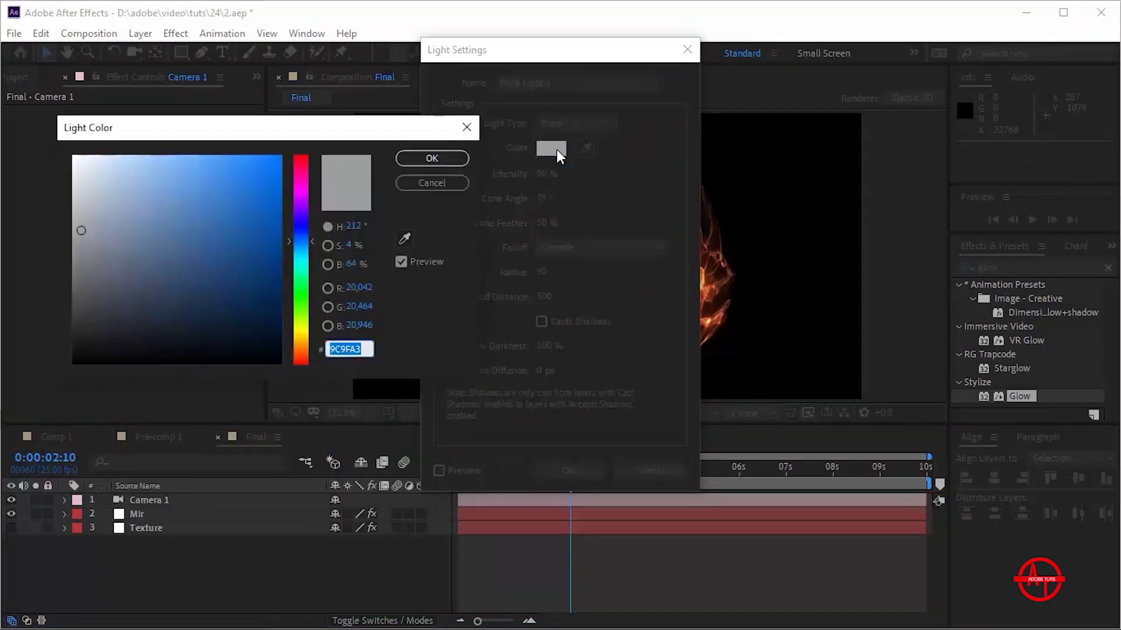
mouse_move(102, 230)
mouse_down()
mouse_move(115, 228)
mouse_move(114, 176)
mouse_up()
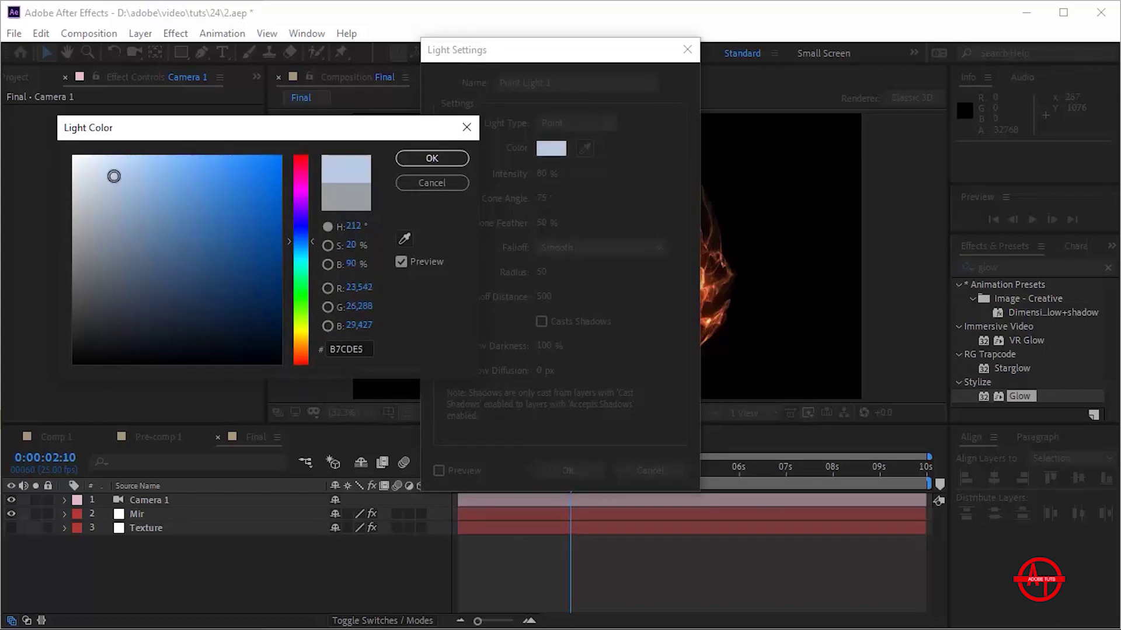
click(432, 159)
click(563, 469)
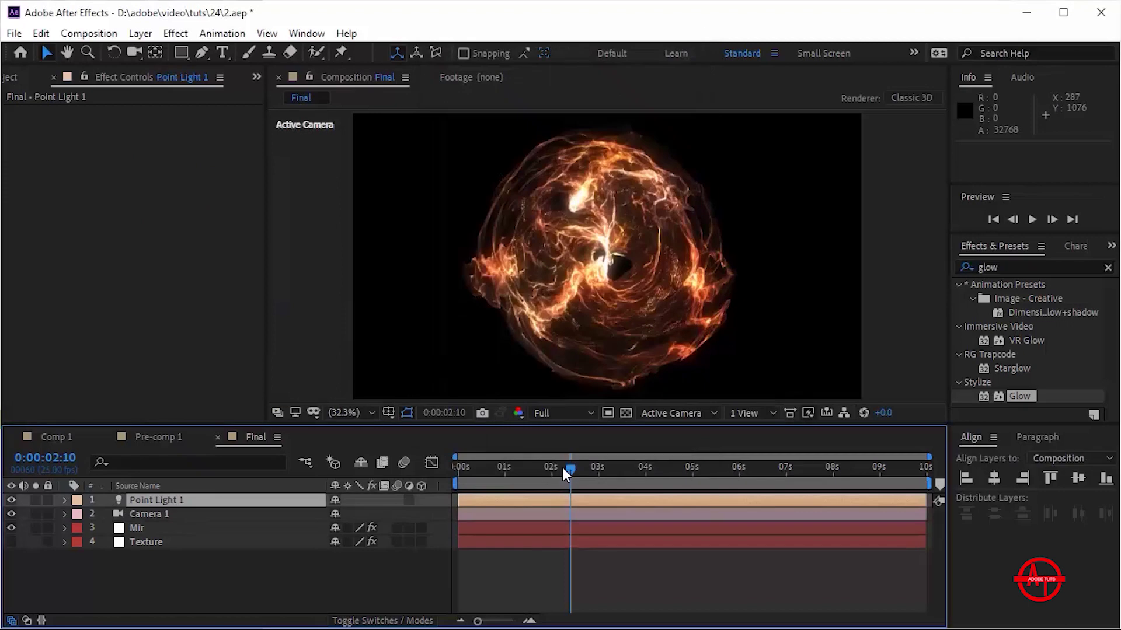